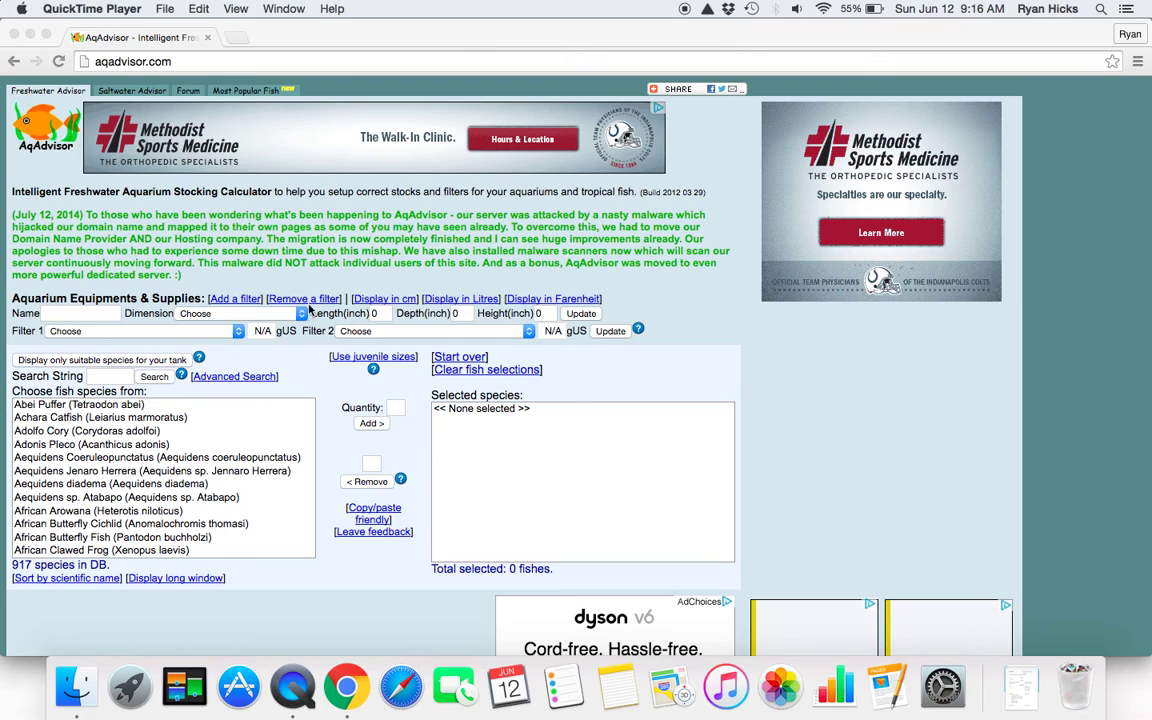
Step: Choose the 2.5g tank size preset, giving a 12 × 6 × 8 inch tank
left_click(235, 318)
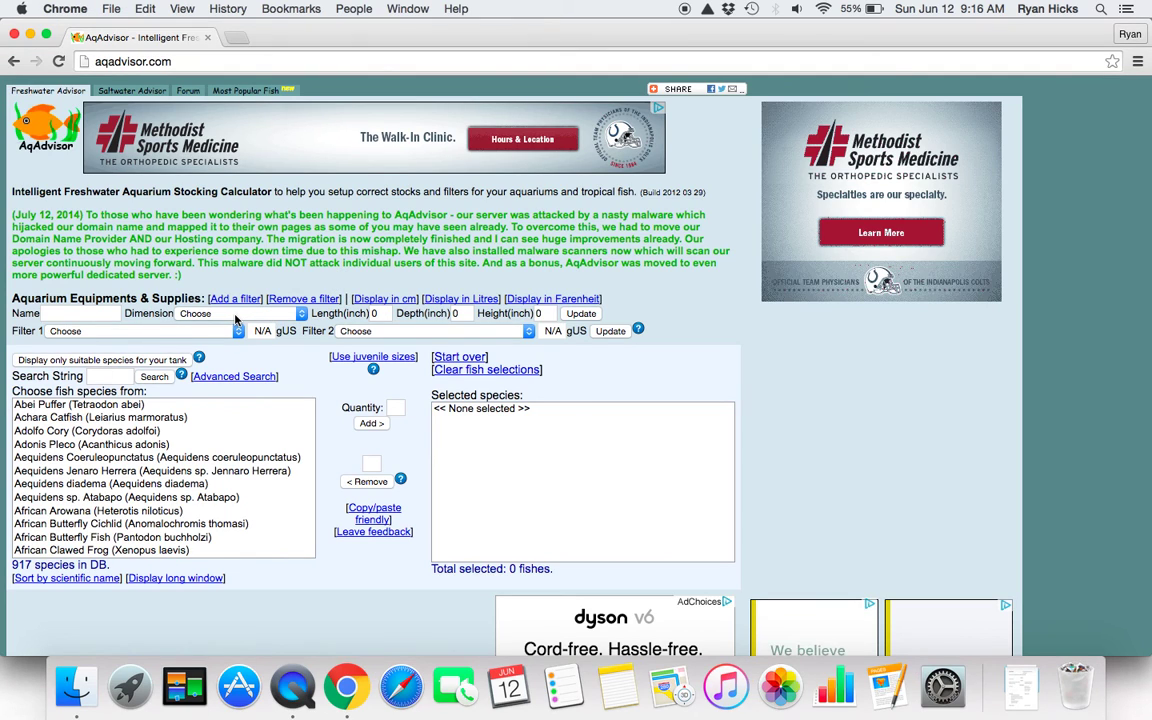
left_click(235, 318)
scroll(233, 430, "down", 10)
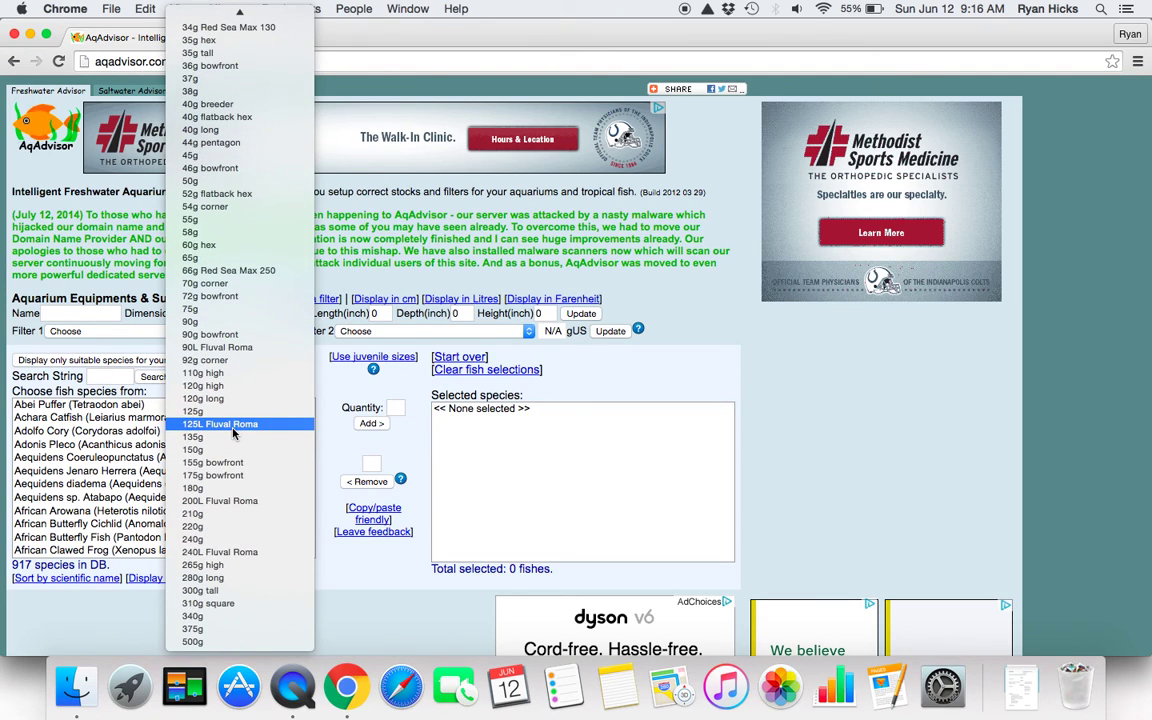
scroll(233, 430, "up", 10)
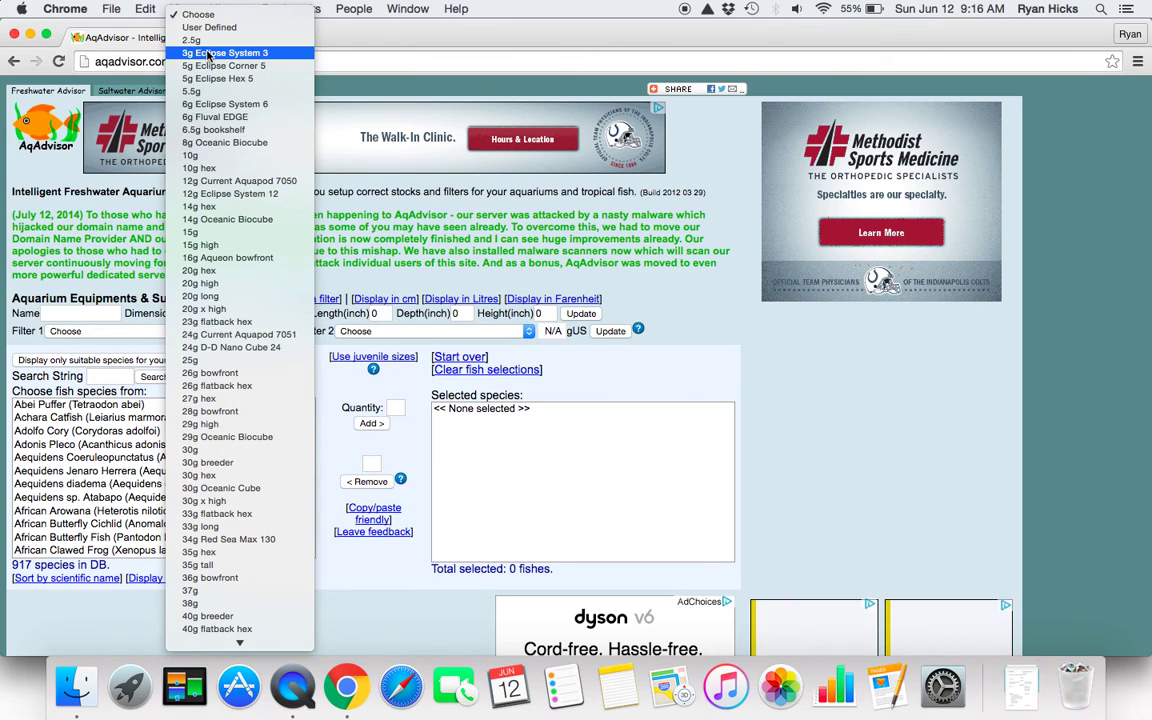
key("Escape")
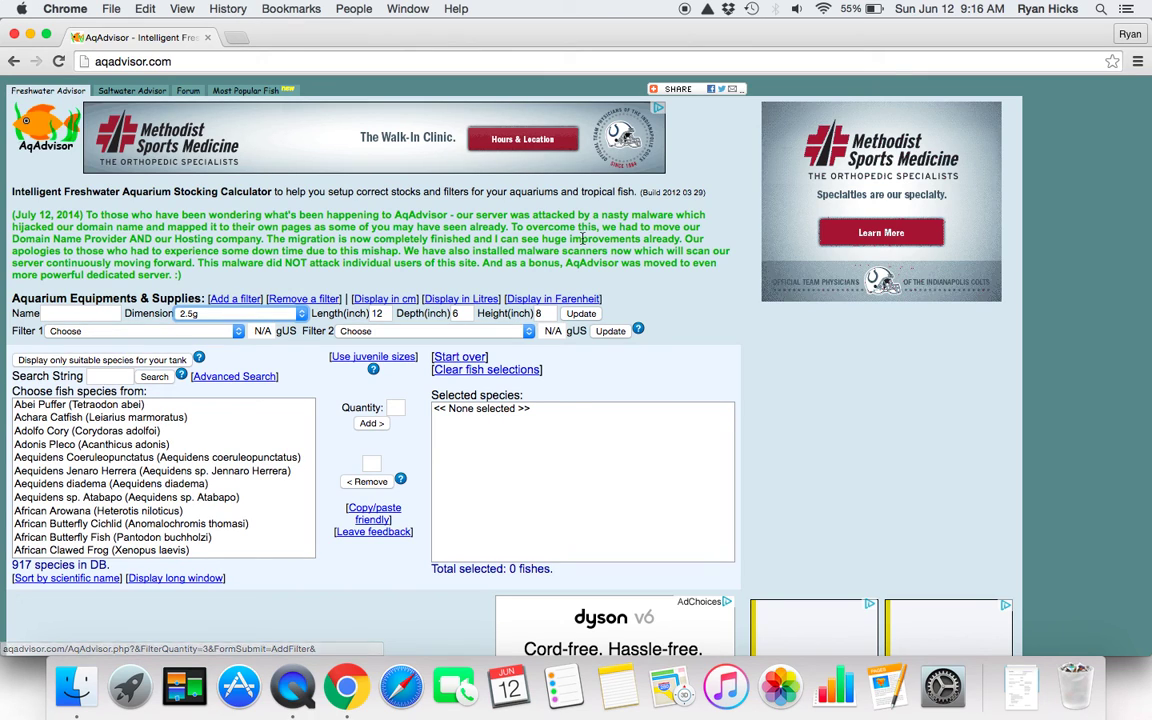
left_click(237, 315)
scroll(238, 318, "down", 10)
scroll(225, 340, "up", 10)
left_click(736, 341)
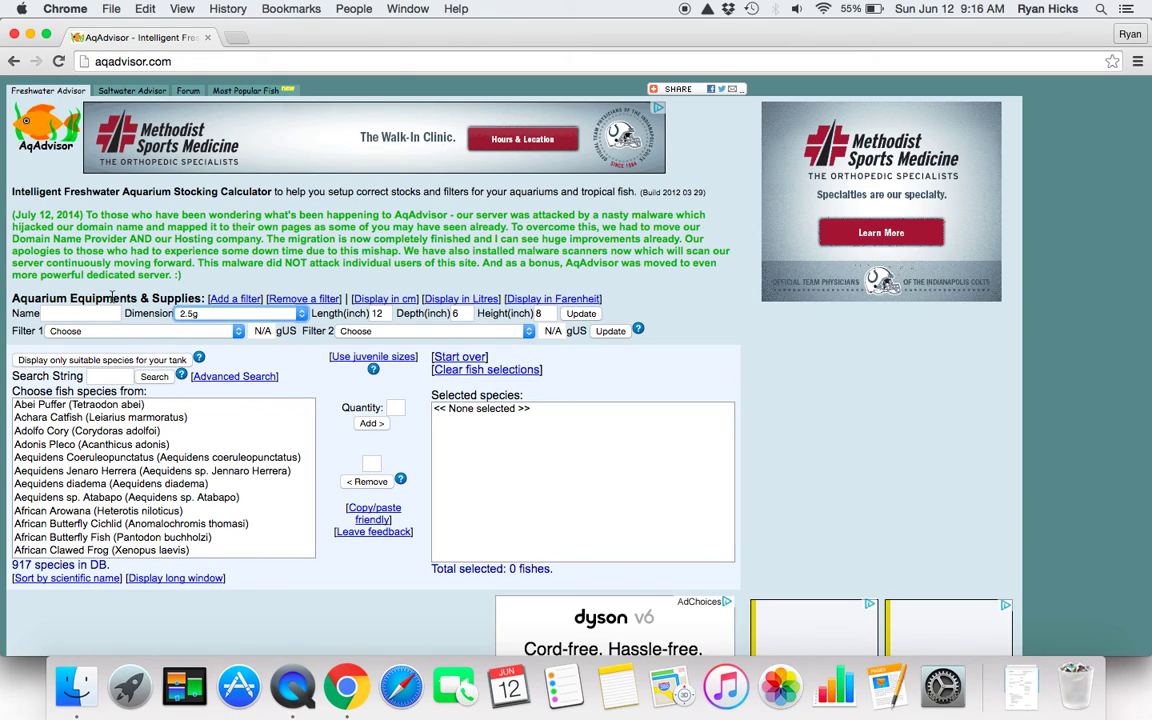
Step: Pick Tetra Whisper 3i (3 gUS) as Filter 1 for the 2.5g tank
left_click(180, 331)
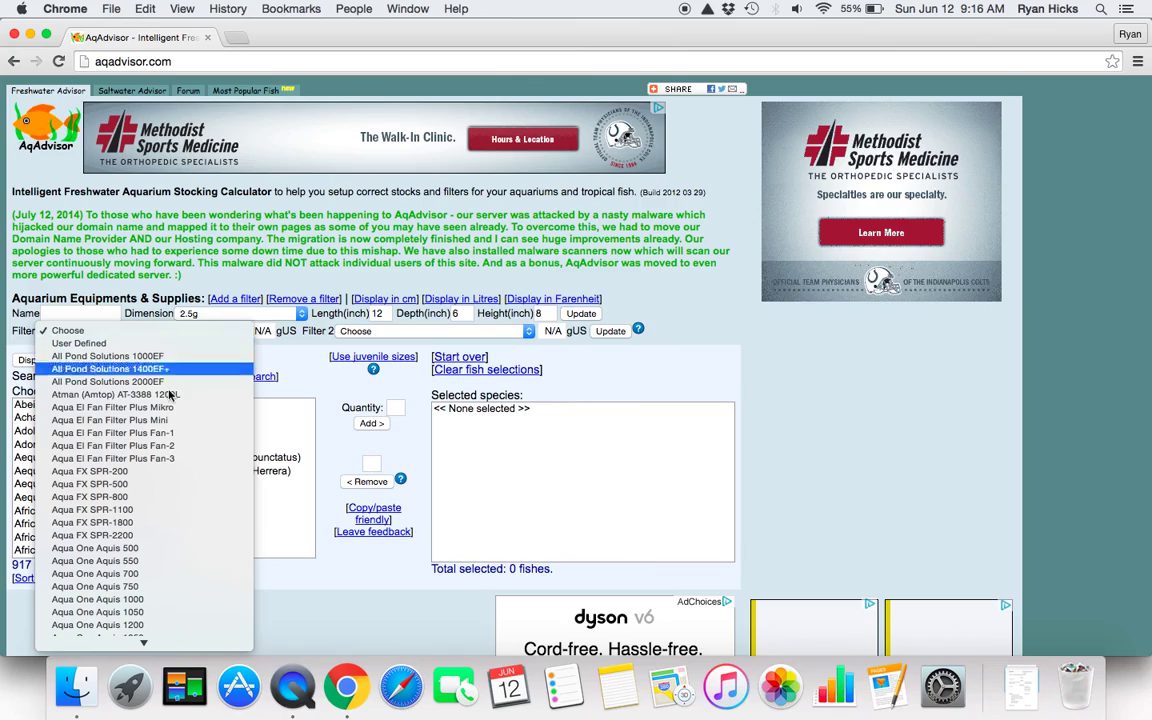
scroll(166, 437, "down", 5)
scroll(166, 437, "down", 15)
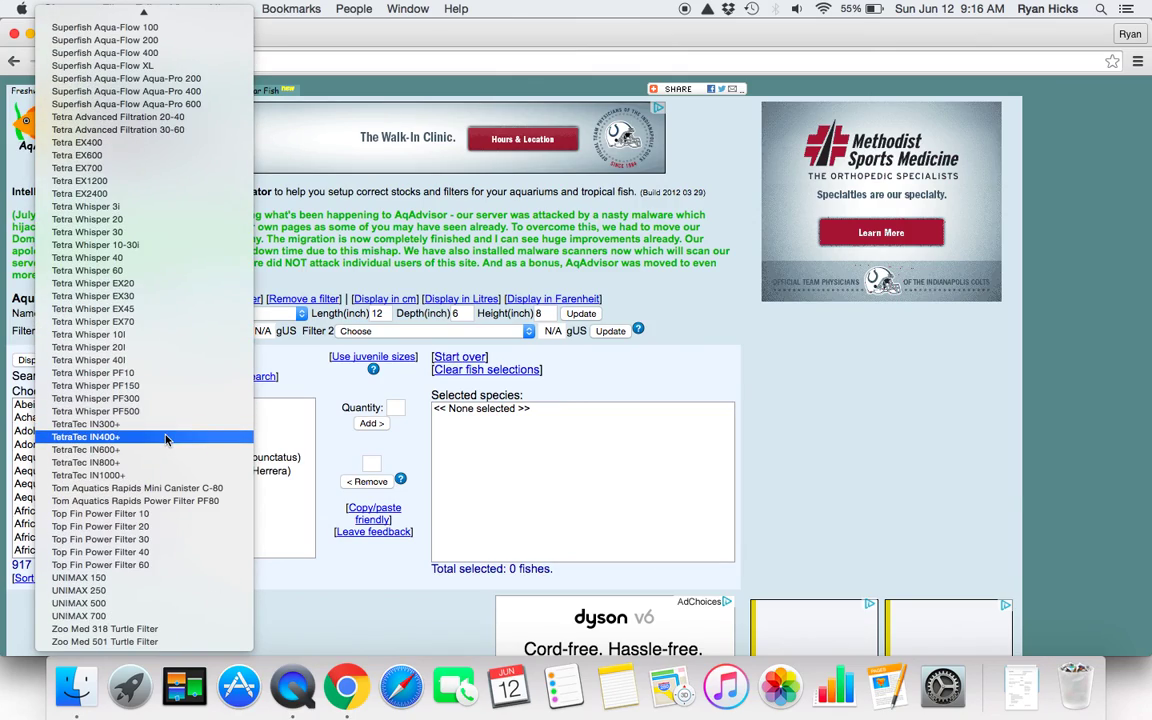
scroll(166, 437, "up", 20)
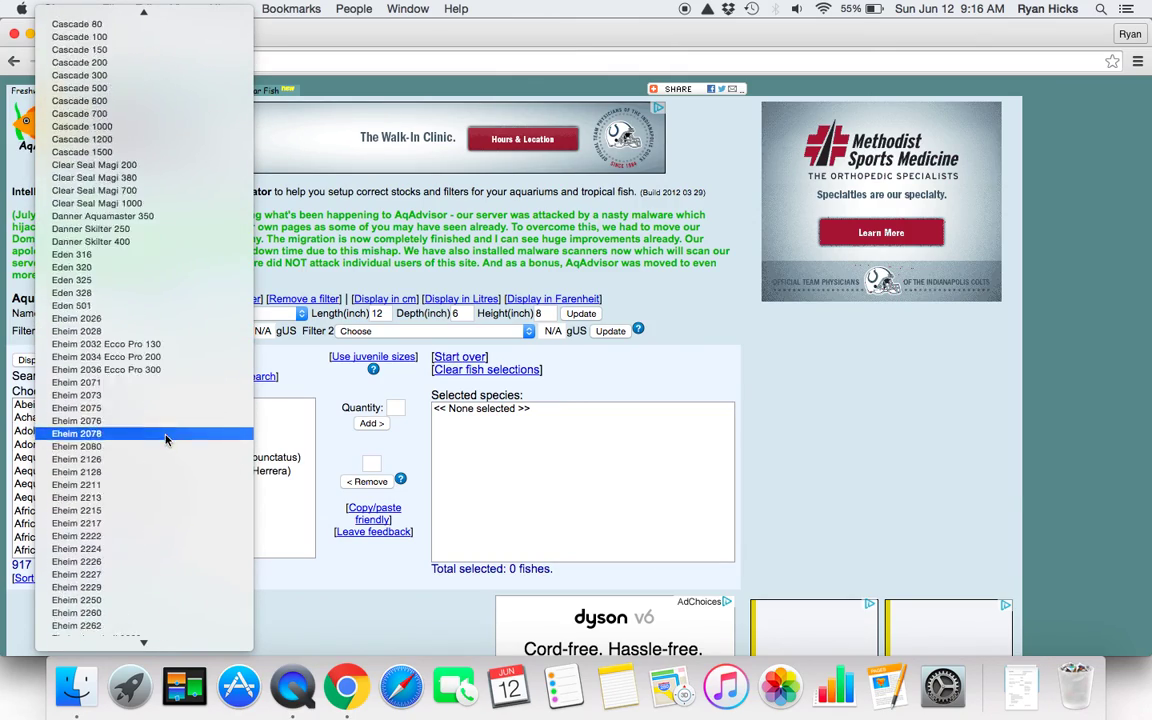
scroll(166, 440, "up", 8)
scroll(166, 440, "down", 20)
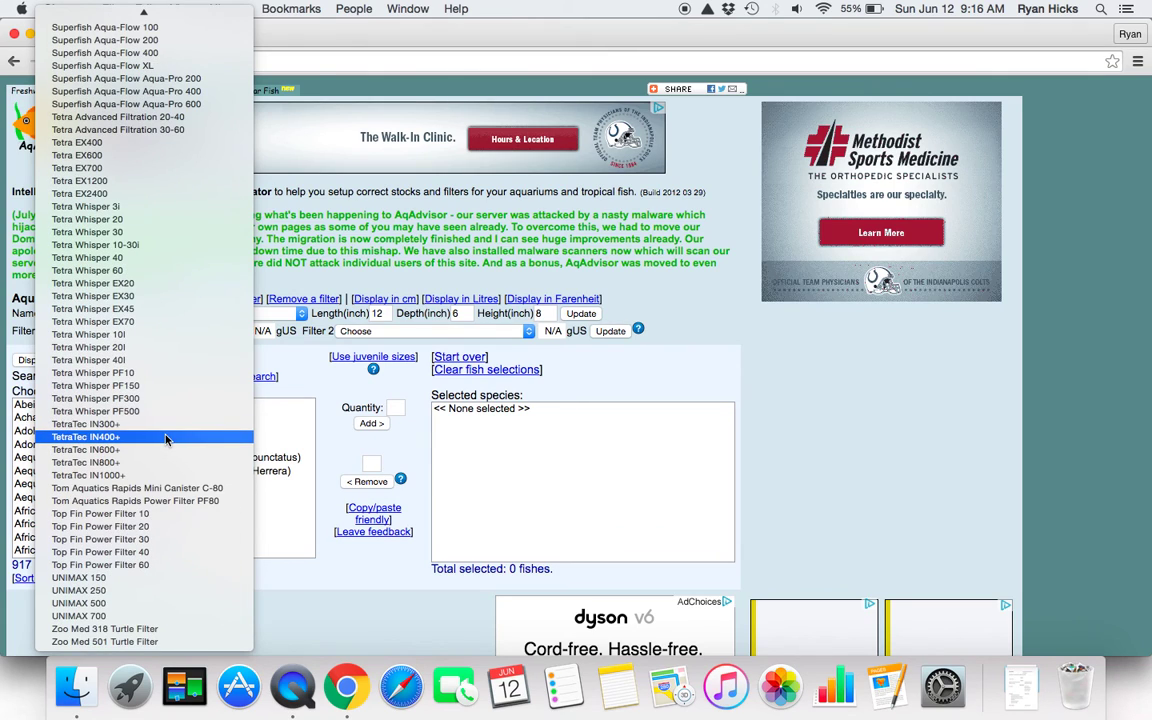
left_click(115, 207)
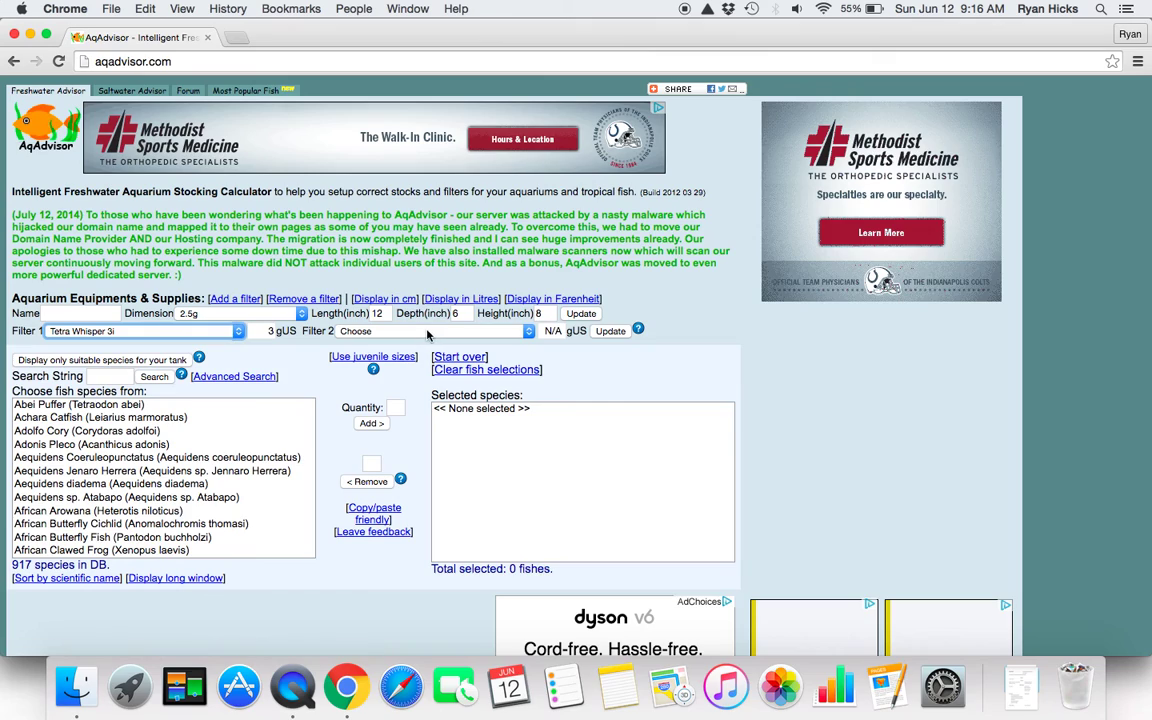
Step: Apply the tank and filter settings, view the 44 suitable species, then show all 917 again
left_click(610, 332)
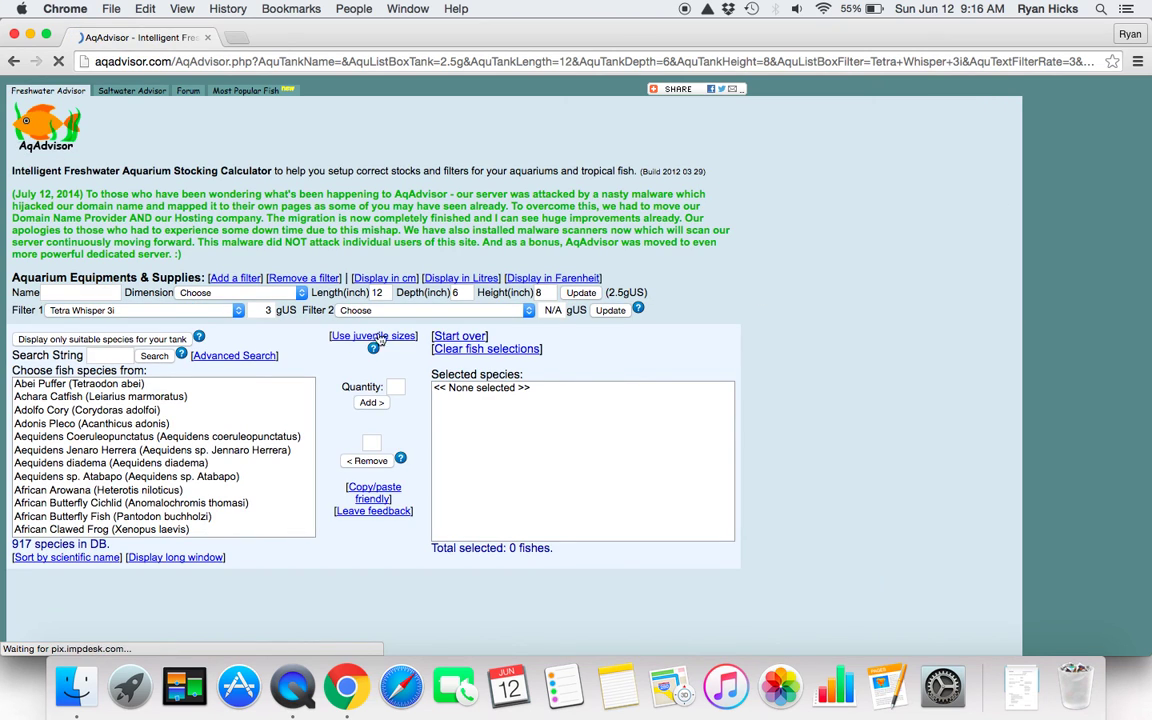
scroll(258, 355, "down", 4)
scroll(258, 355, "up", 3)
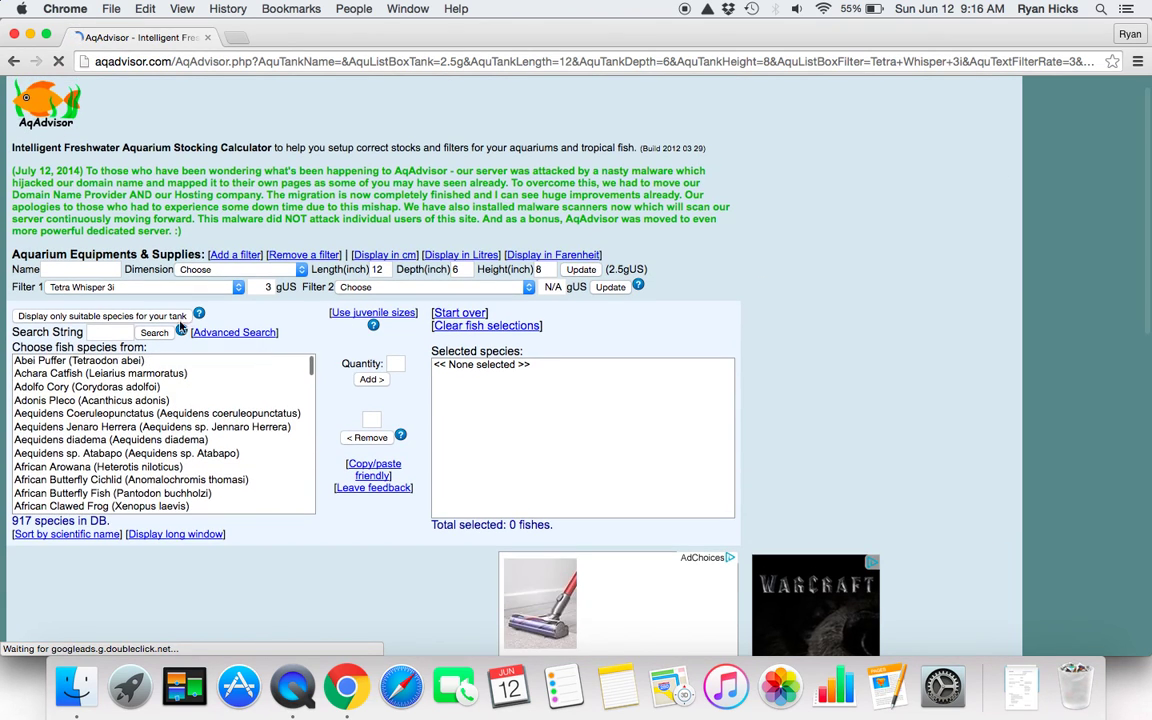
left_click(144, 318)
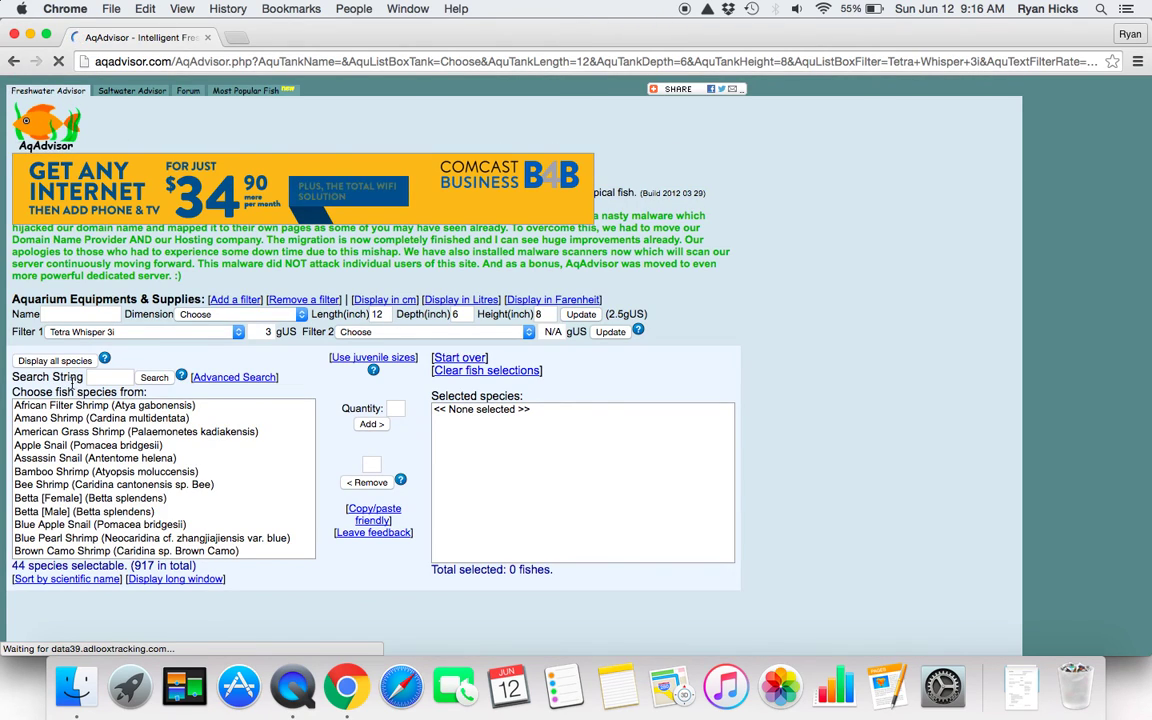
left_click(72, 364)
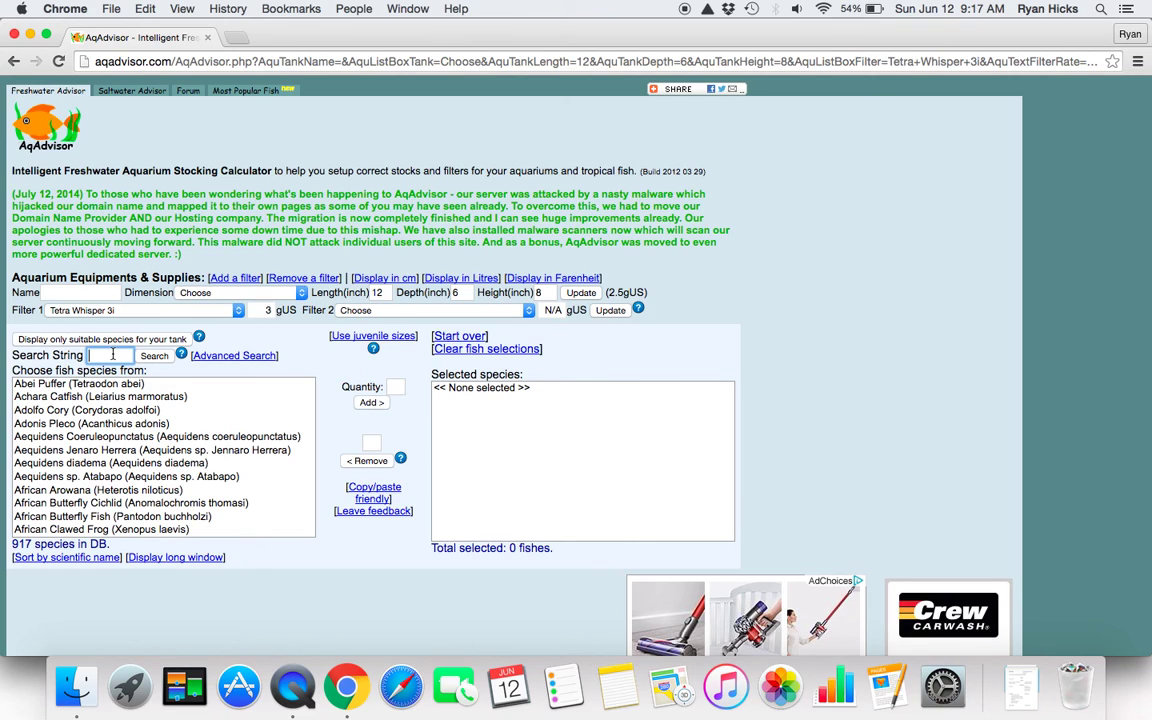
Step: Search the species list for 'betta' to show its 9 matches
left_click(112, 355)
type("betta")
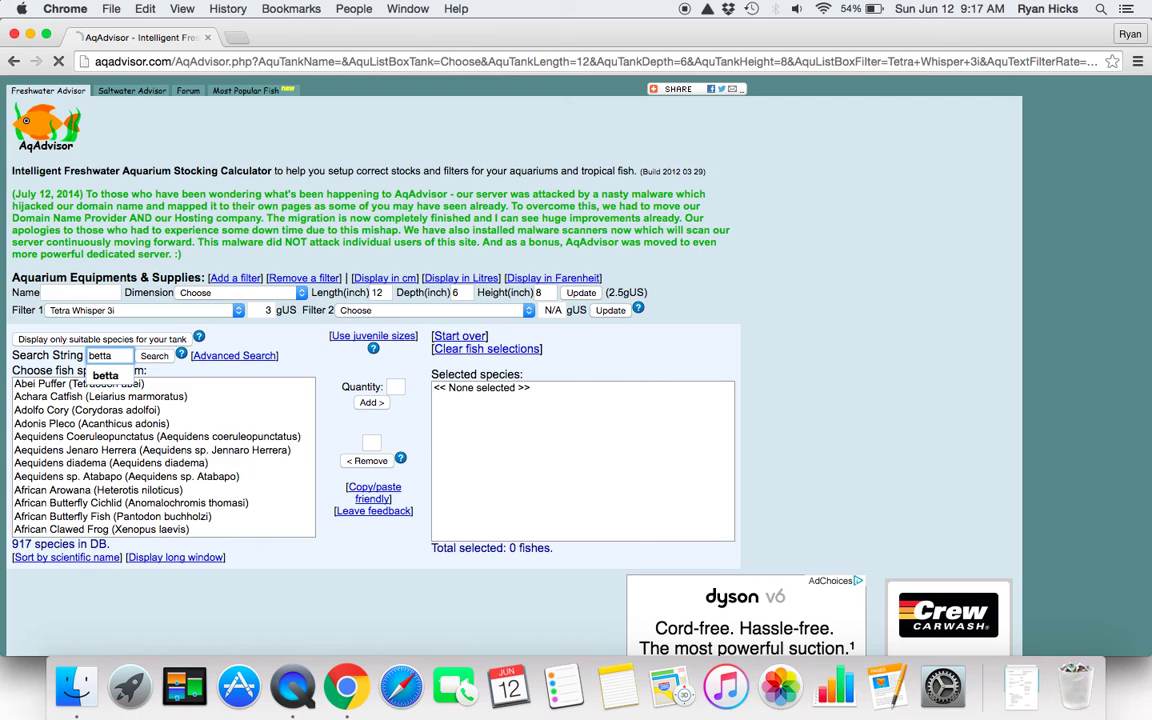
key("Return")
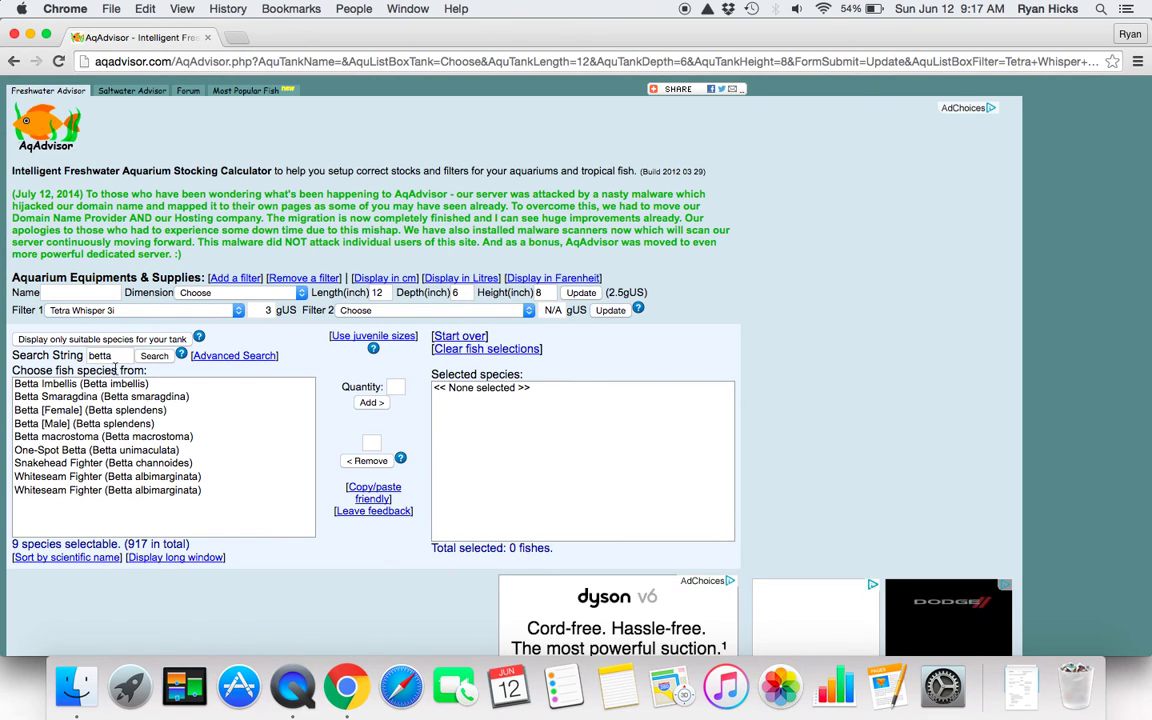
Step: Select Betta [Male] (Betta splendens) and enter a quantity of 1
left_click(63, 425)
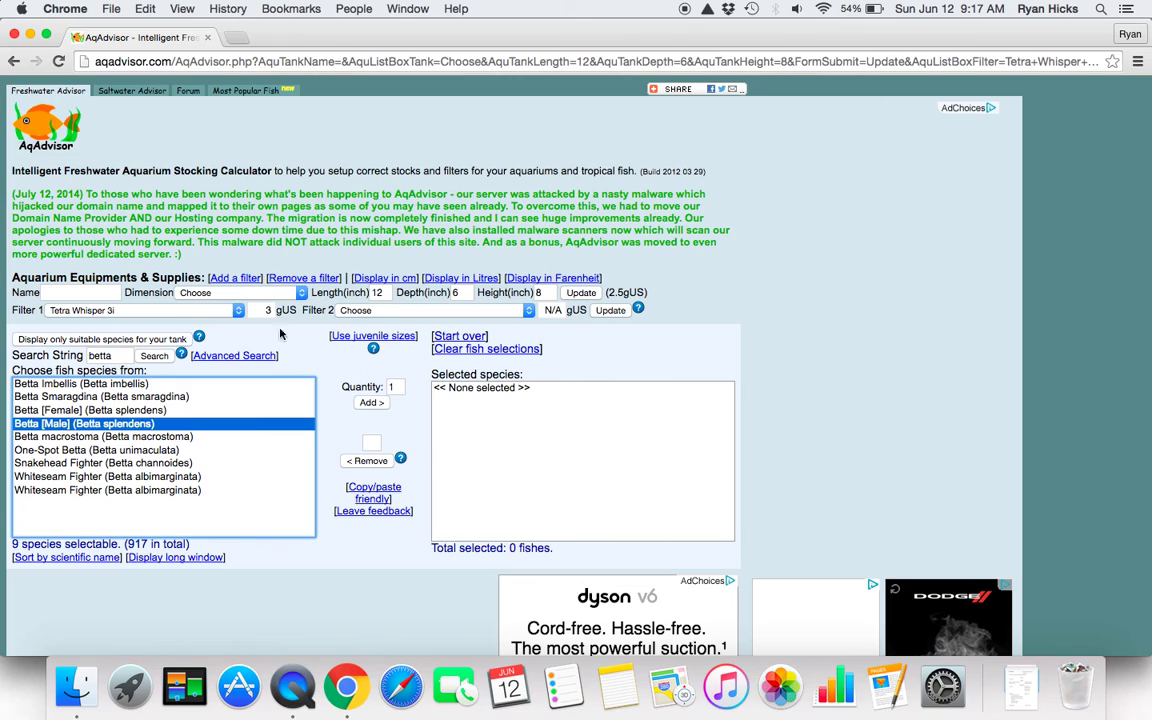
left_click(396, 385)
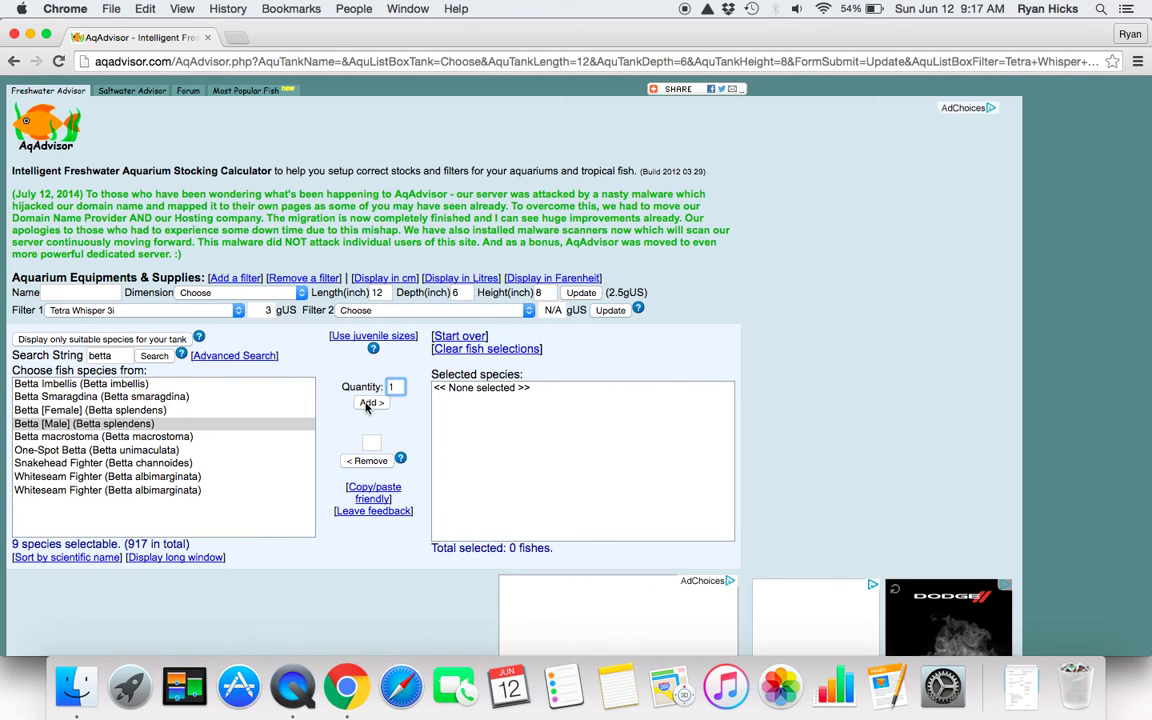
left_click(369, 403)
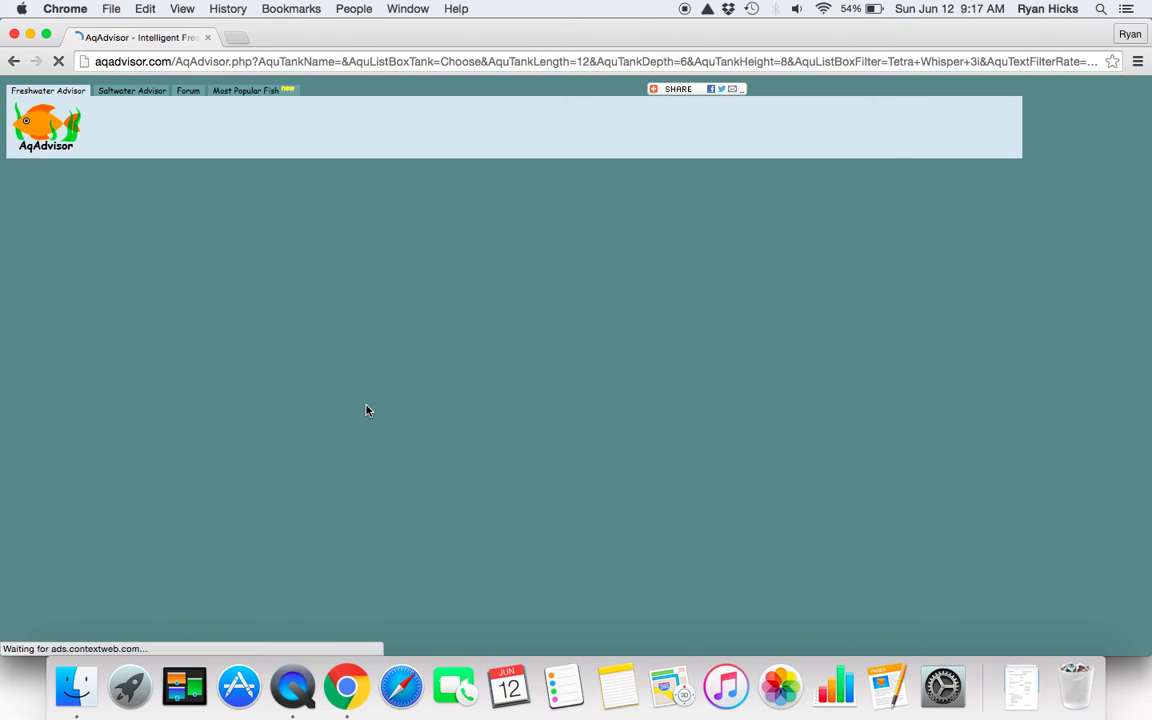
scroll(340, 405, "down", 5)
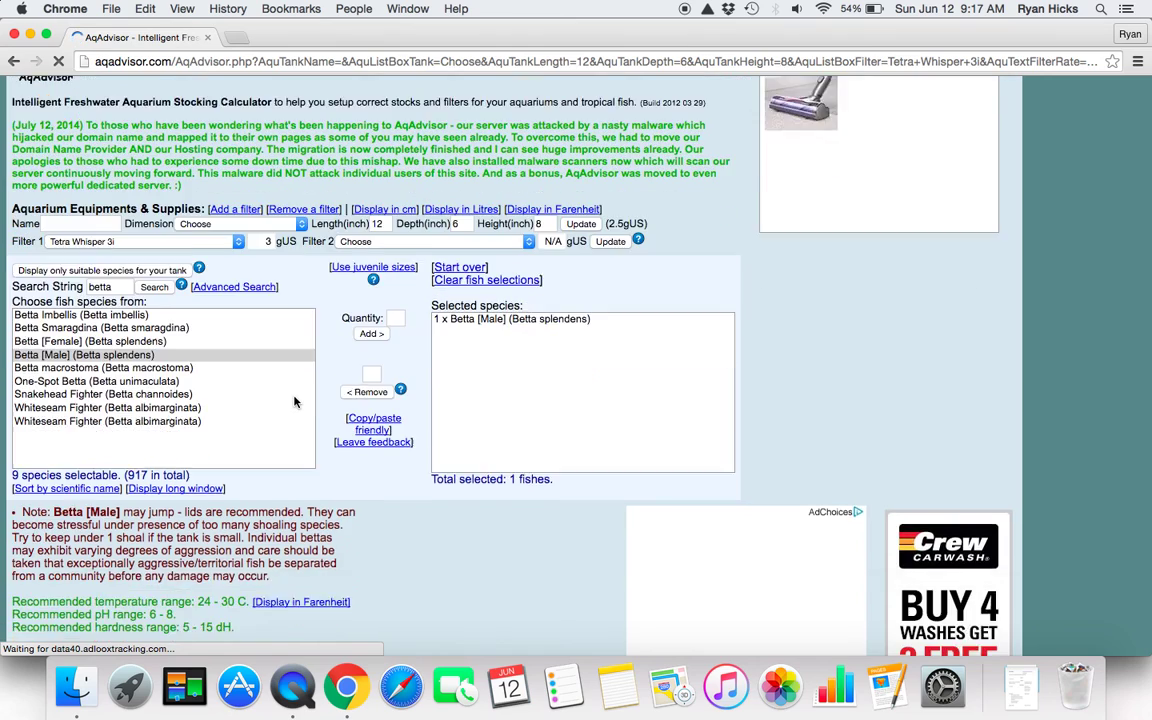
scroll(295, 402, "down", 2)
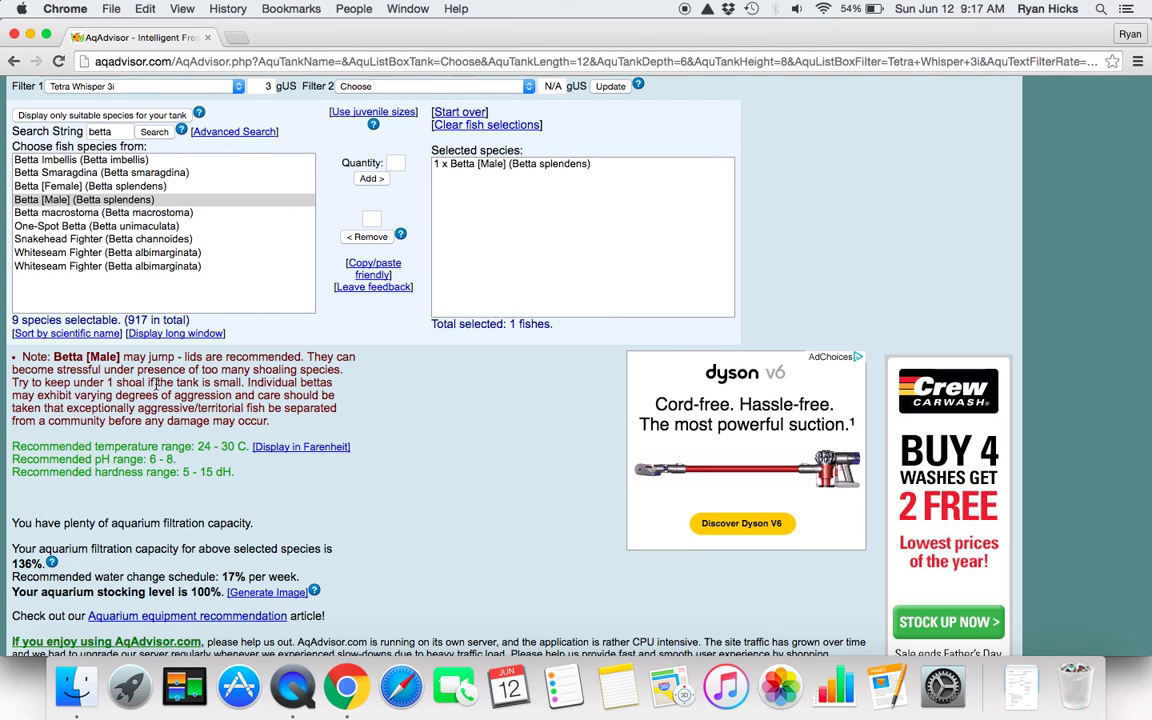
scroll(155, 385, "down", 5)
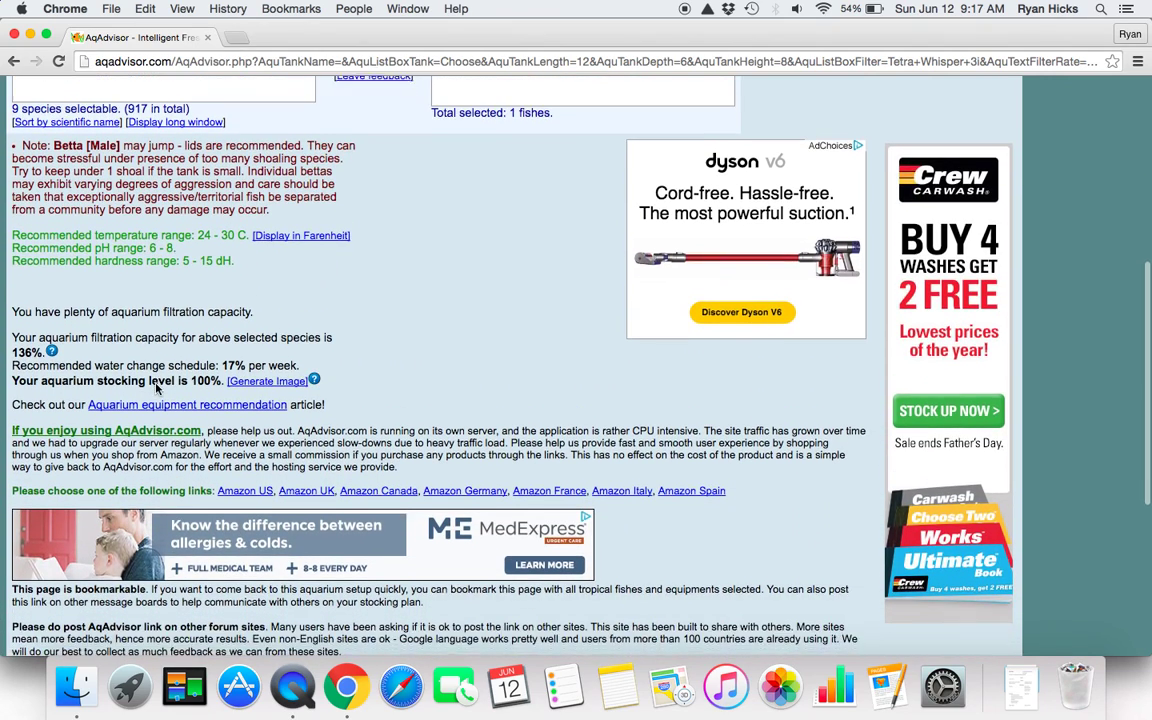
scroll(155, 388, "down", 1)
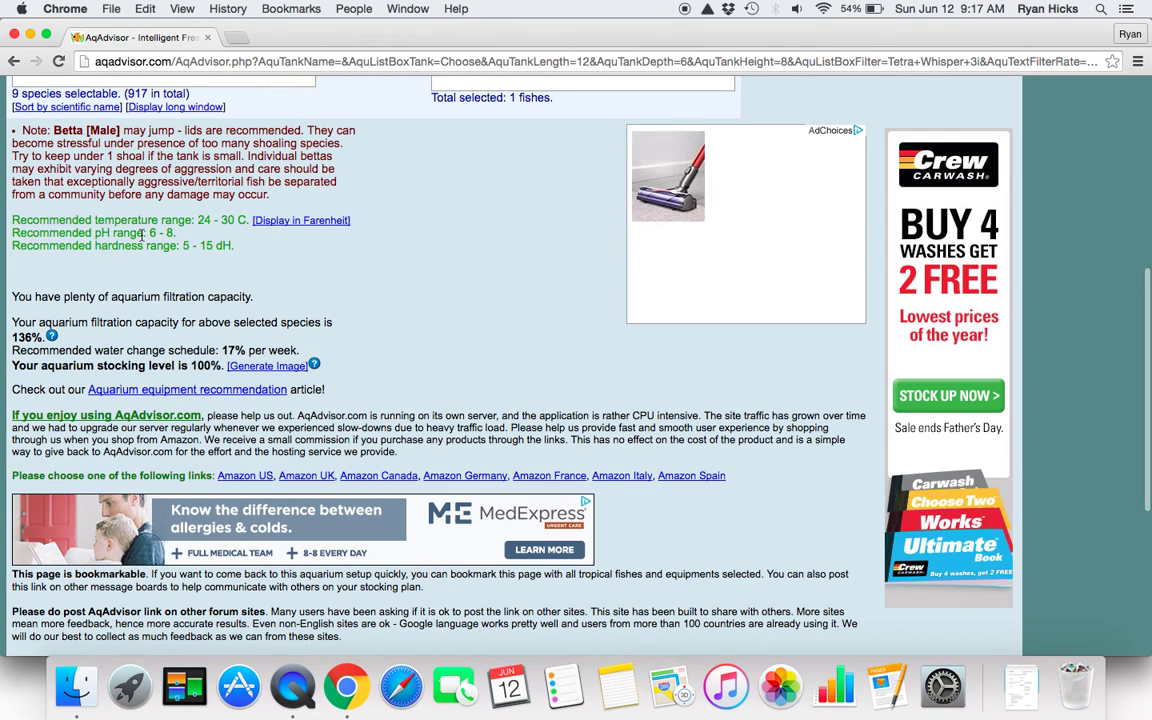
left_click(296, 220)
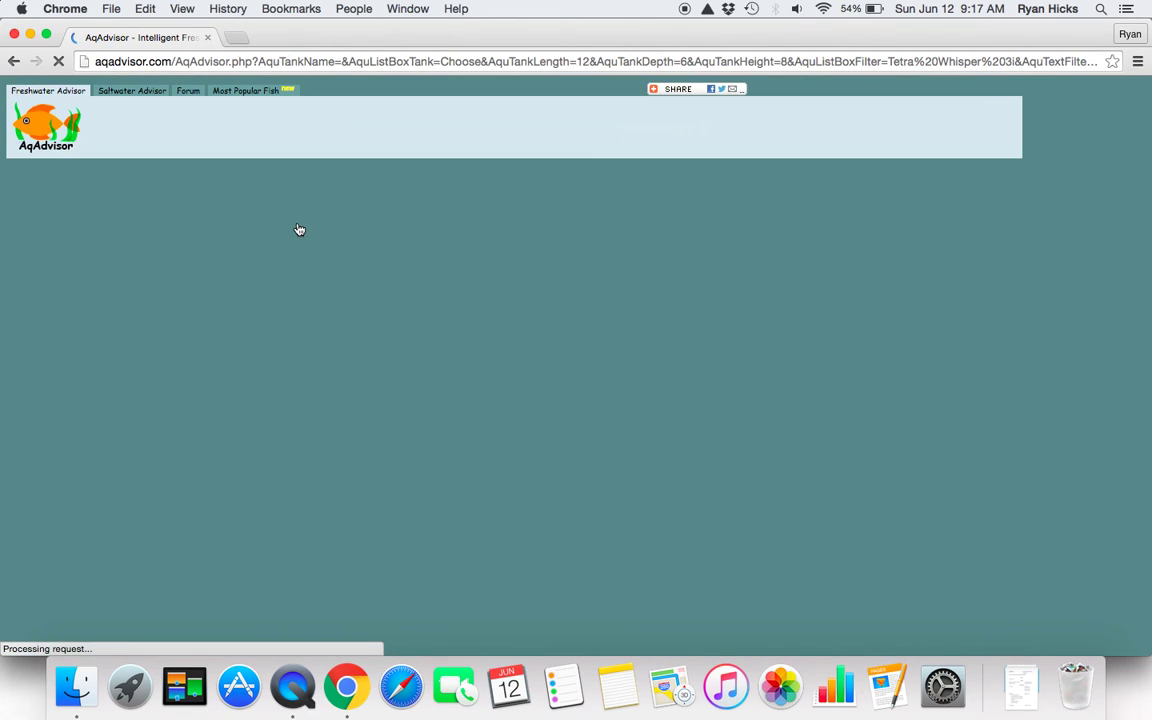
scroll(277, 355, "down", 5)
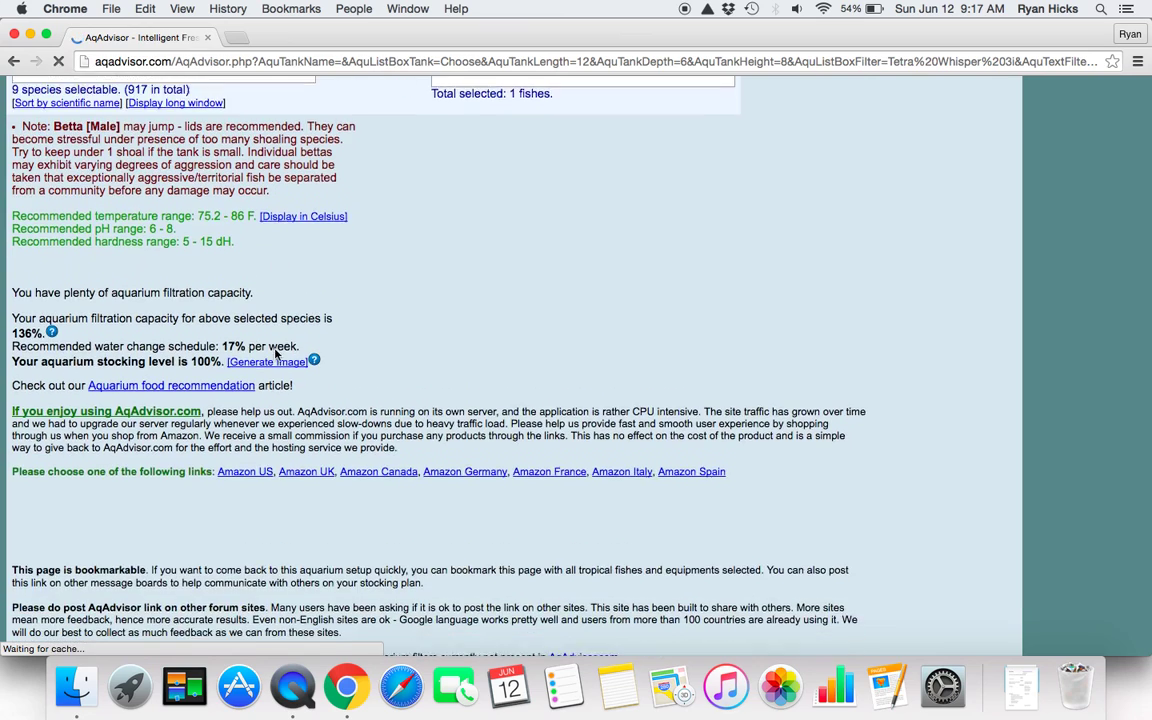
scroll(277, 355, "down", 1)
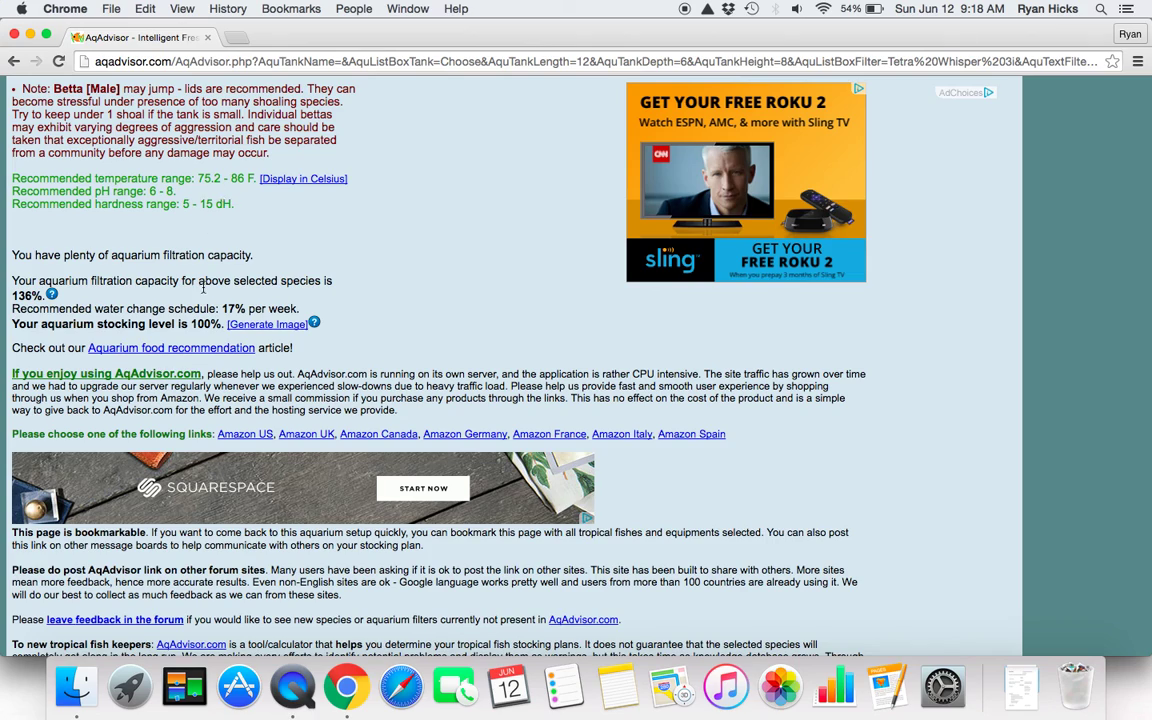
Step: Search 'gh', select Ghost Shrimp (Palaemonetes sp.) and set its quantity to 2
scroll(203, 287, "down", 3)
scroll(203, 288, "up", 12)
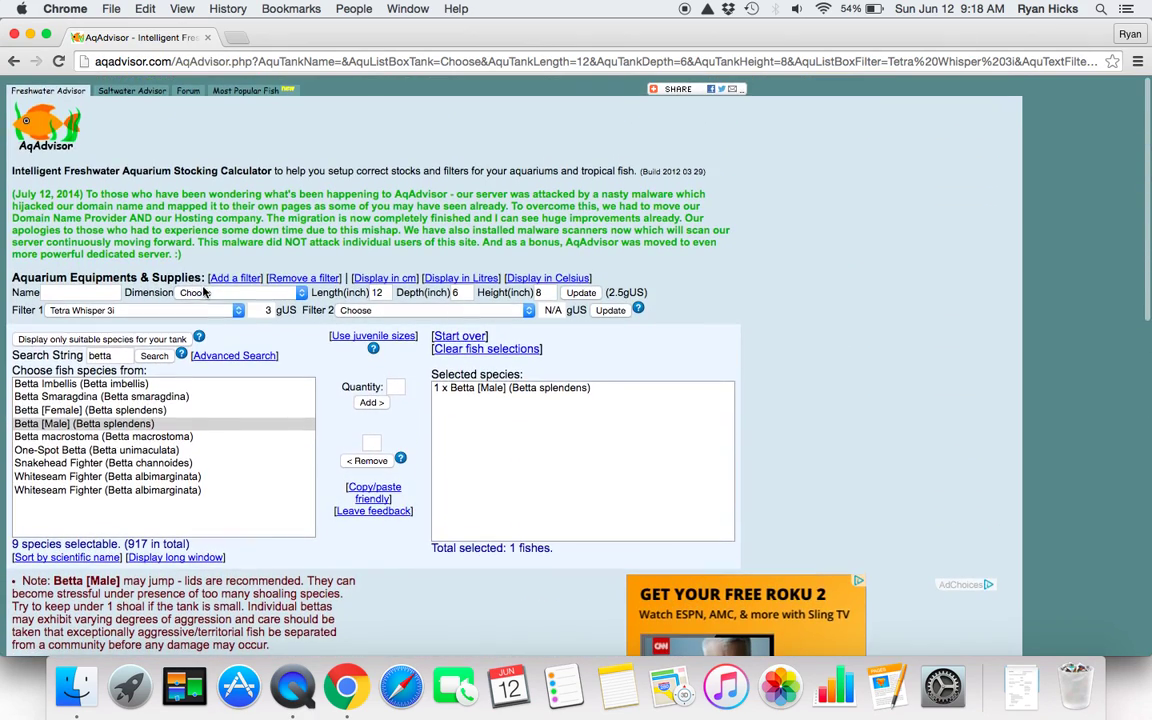
left_click(99, 356)
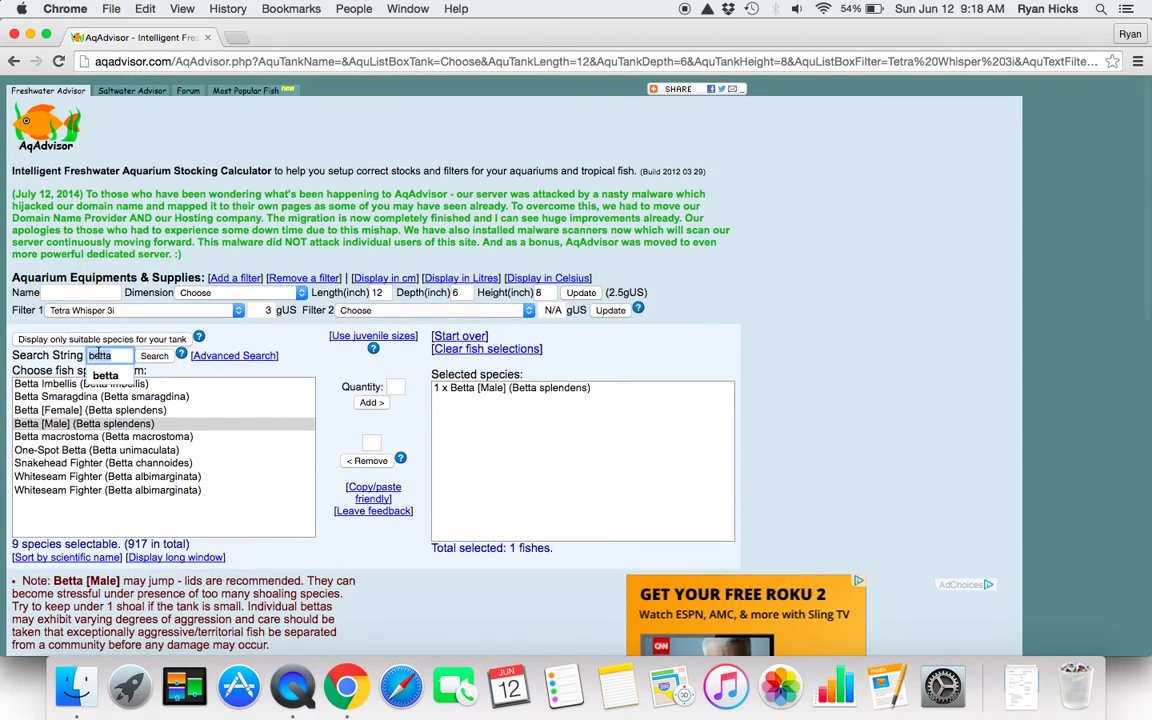
type("ghost shrimp")
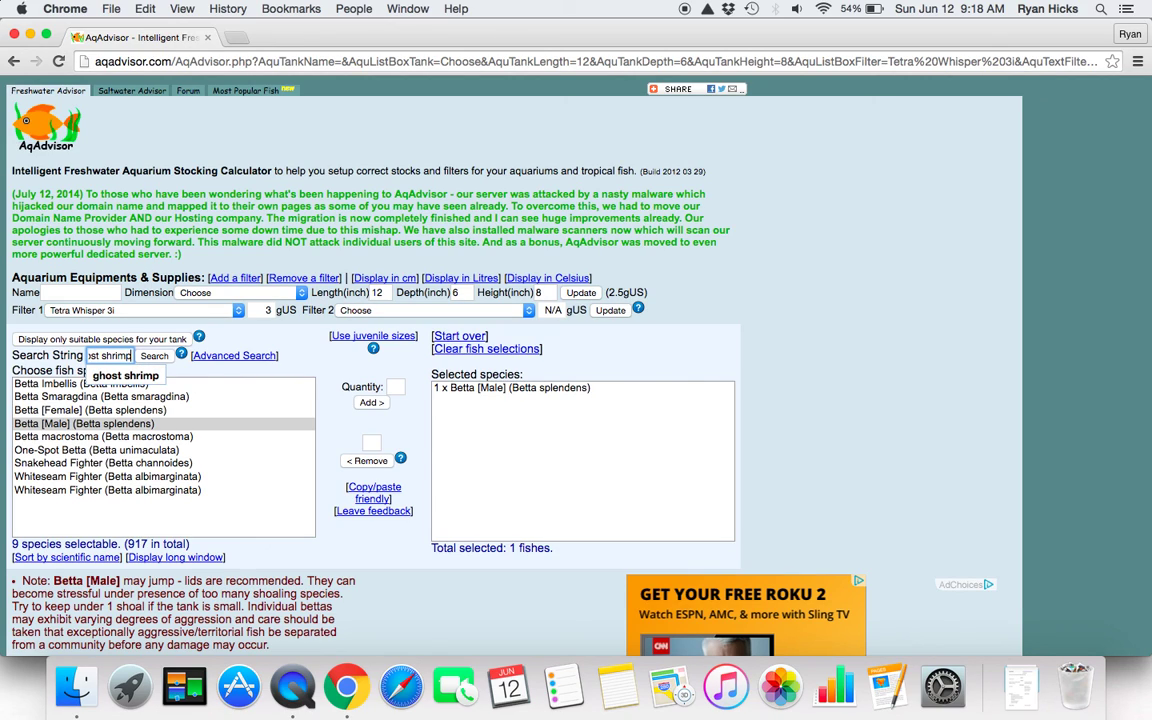
left_click(141, 356)
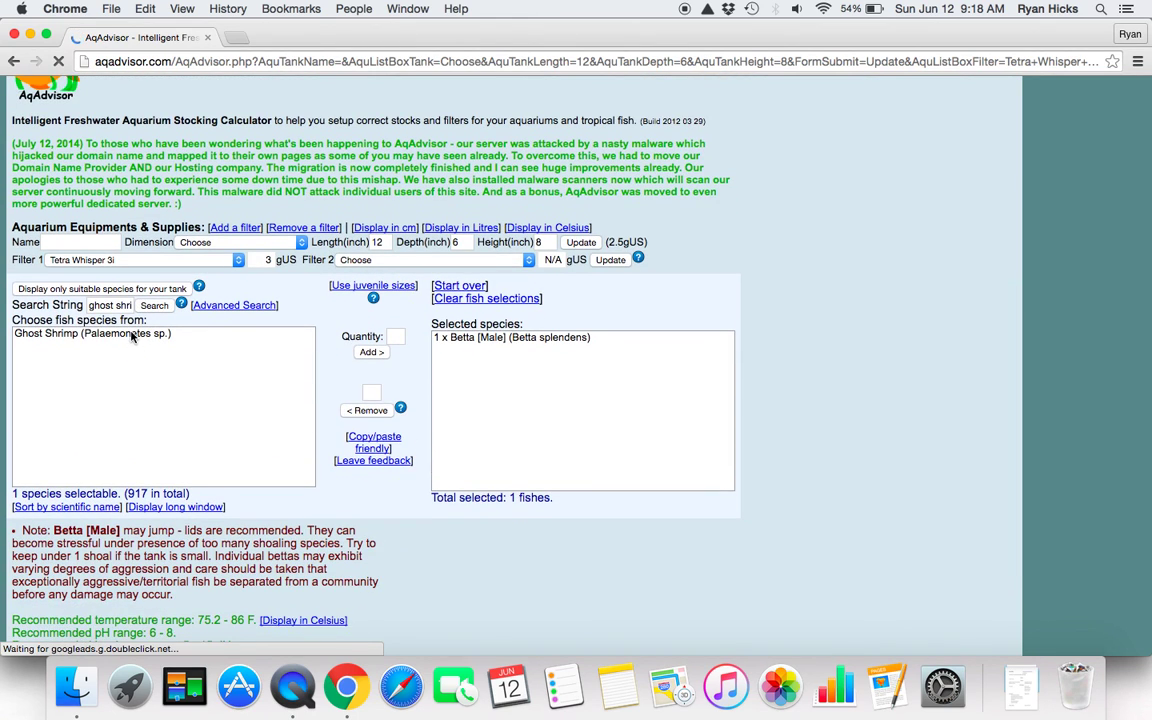
left_click(120, 333)
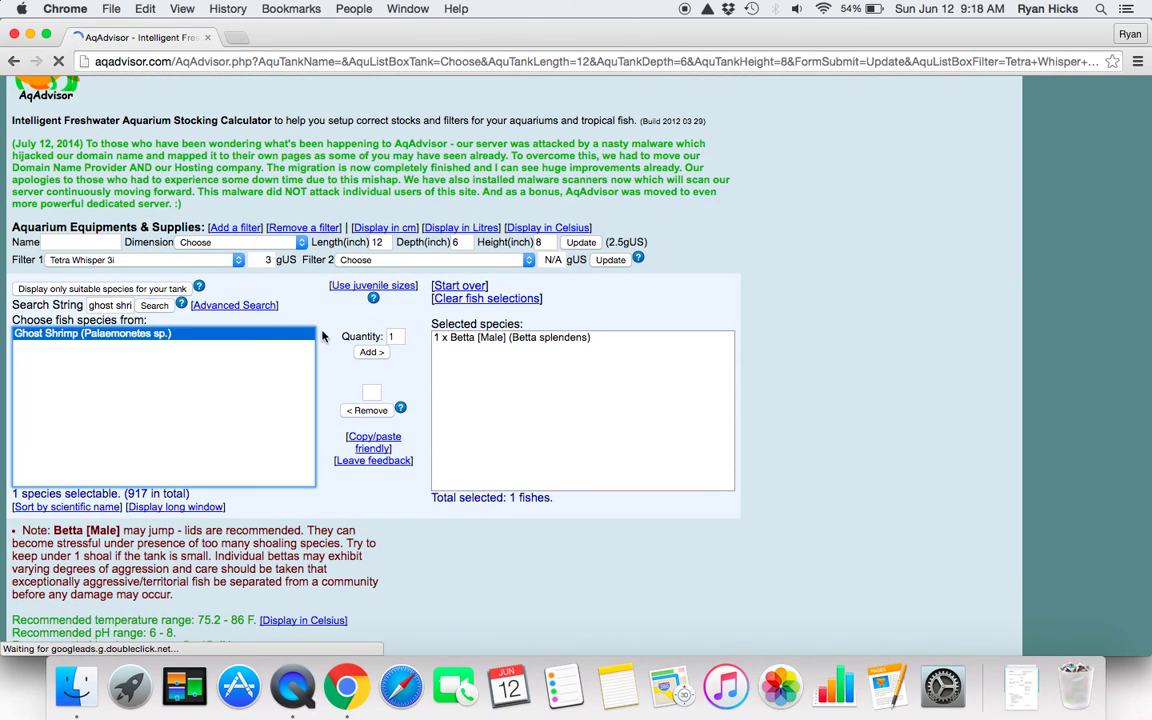
left_click(394, 337)
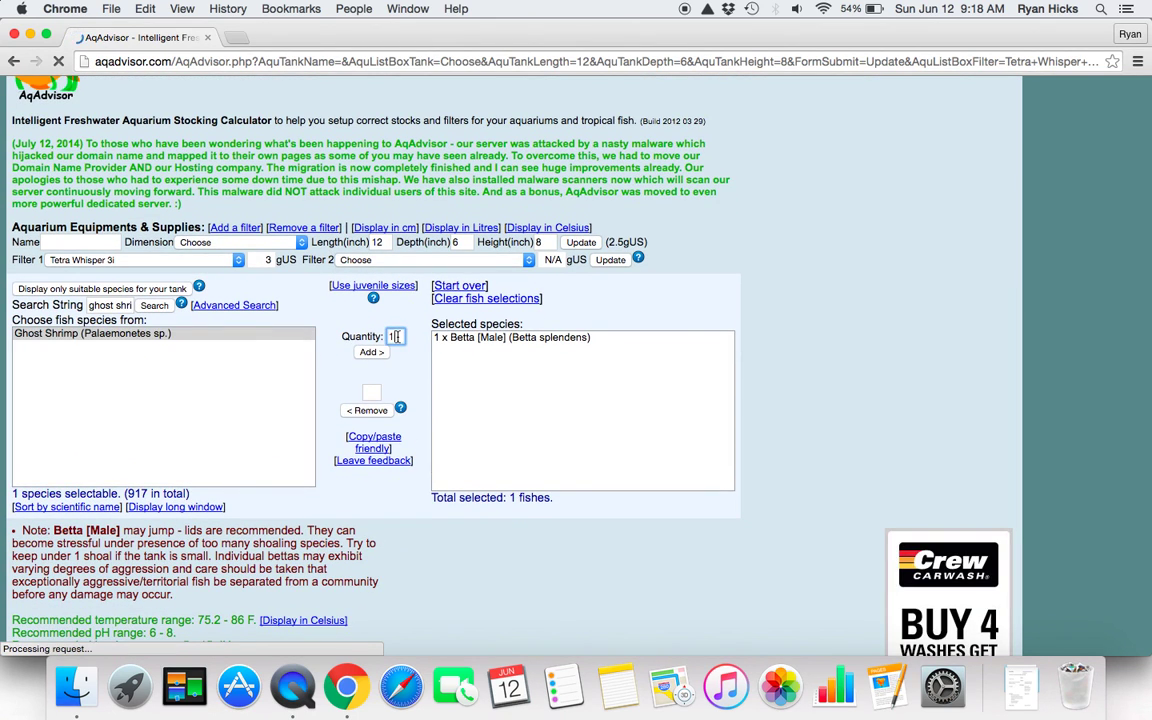
key("BackSpace")
type("2")
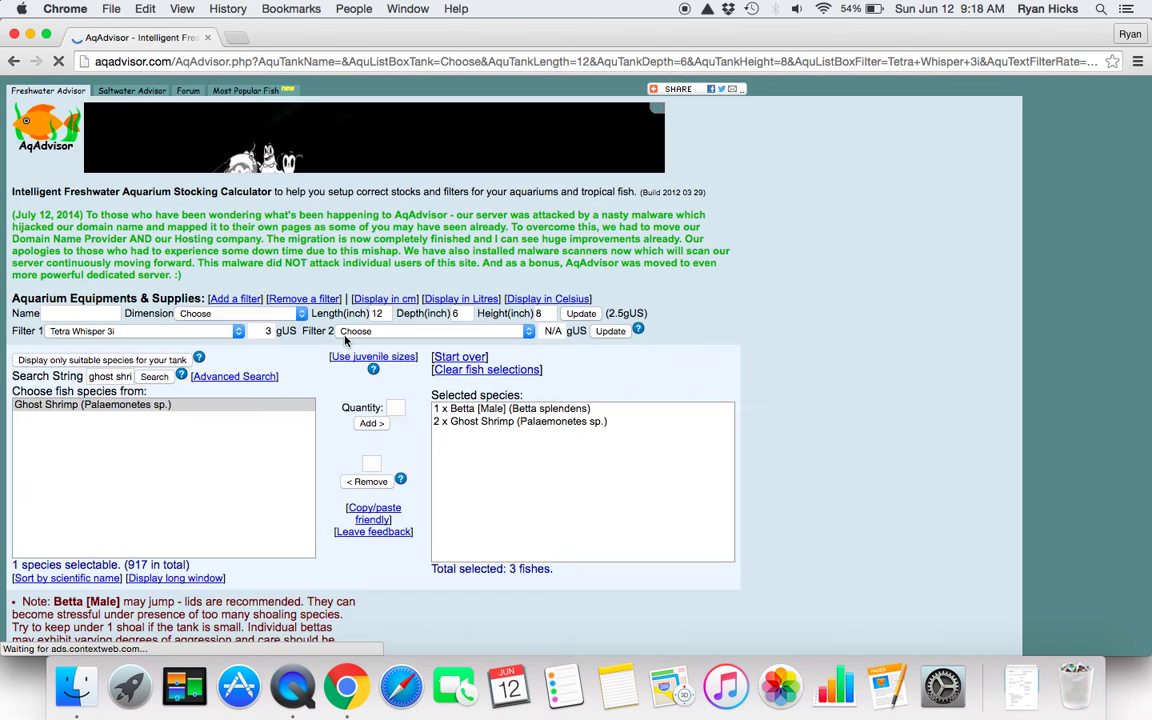
scroll(345, 341, "down", 2)
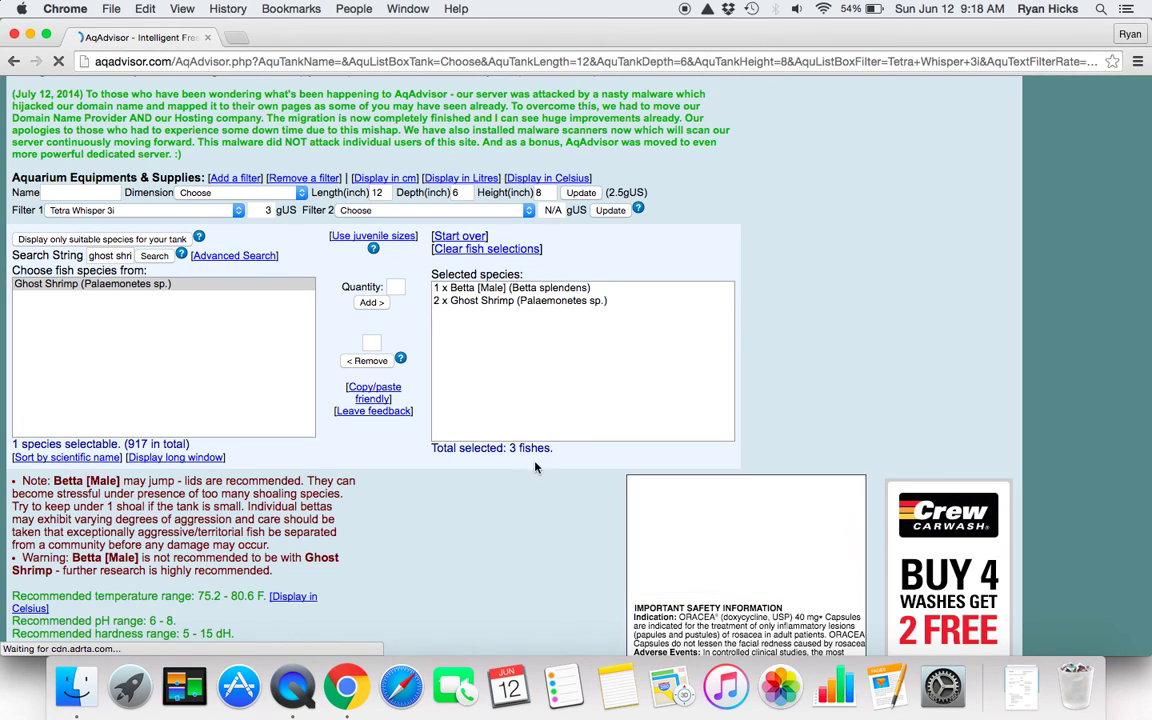
scroll(430, 465, "down", 5)
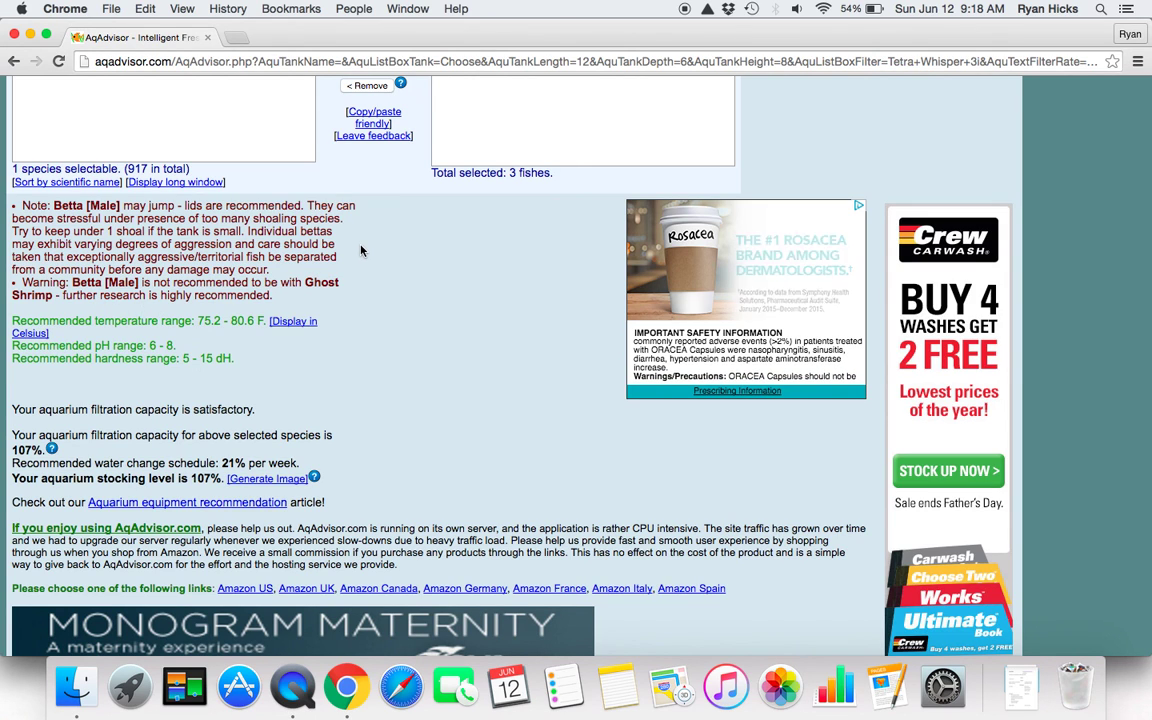
scroll(361, 250, "down", 4)
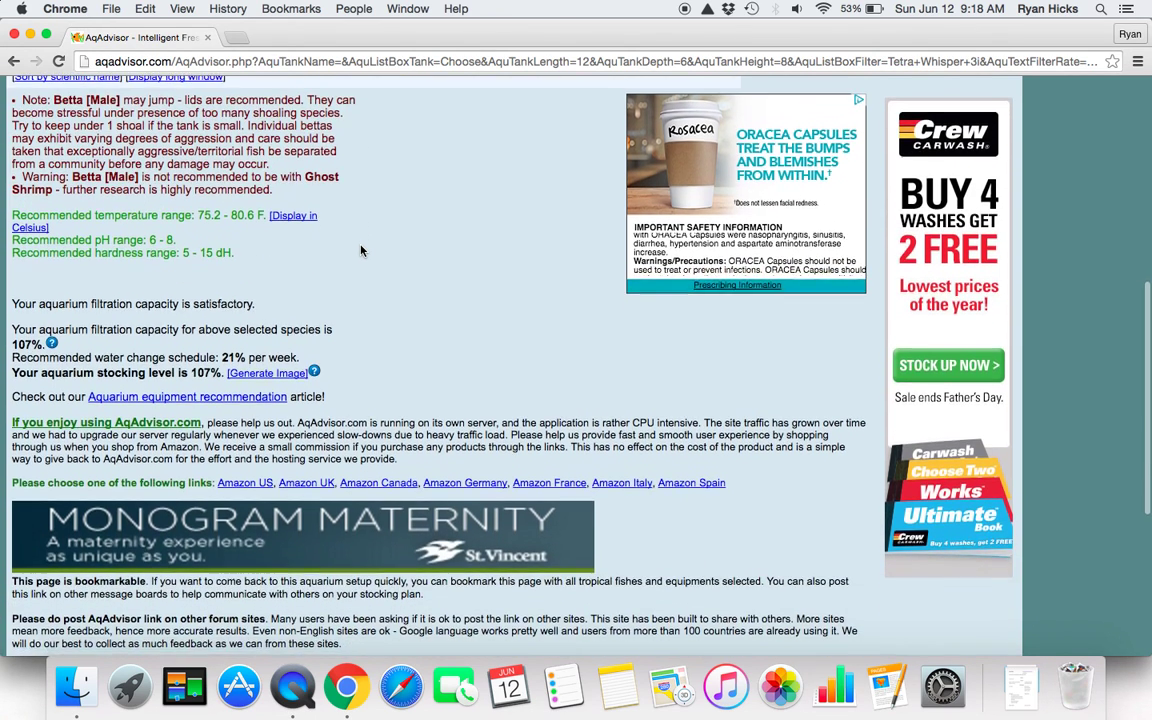
scroll(361, 250, "down", 1)
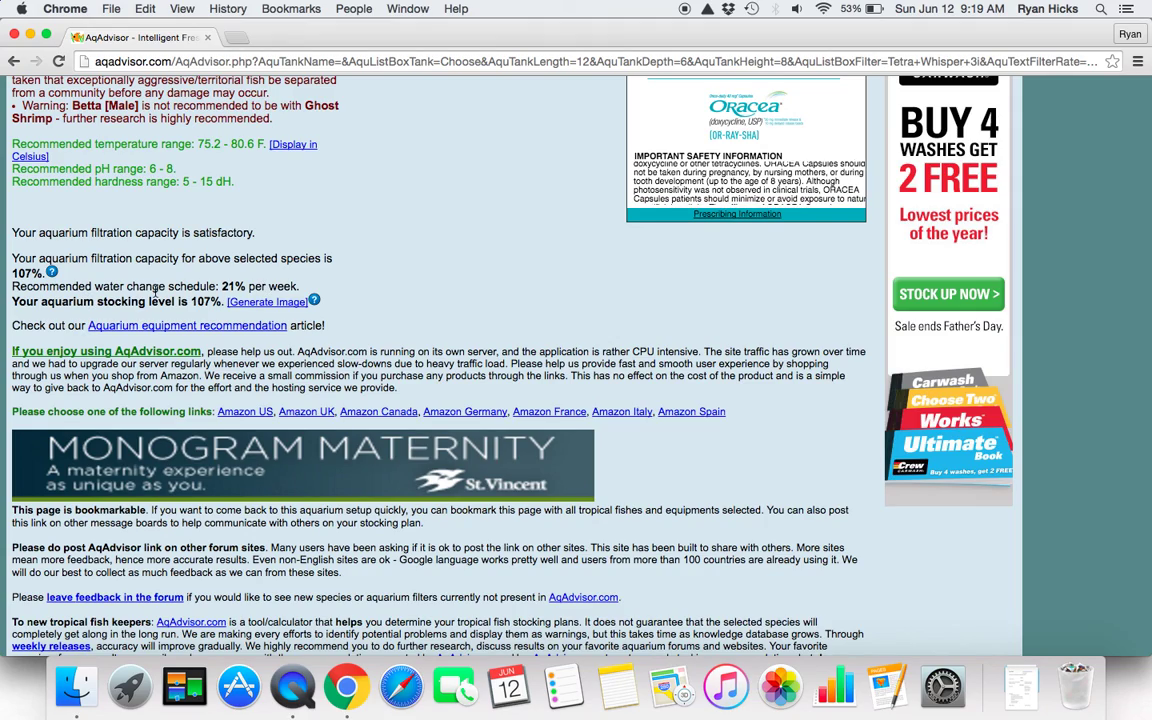
scroll(200, 280, "down", 3)
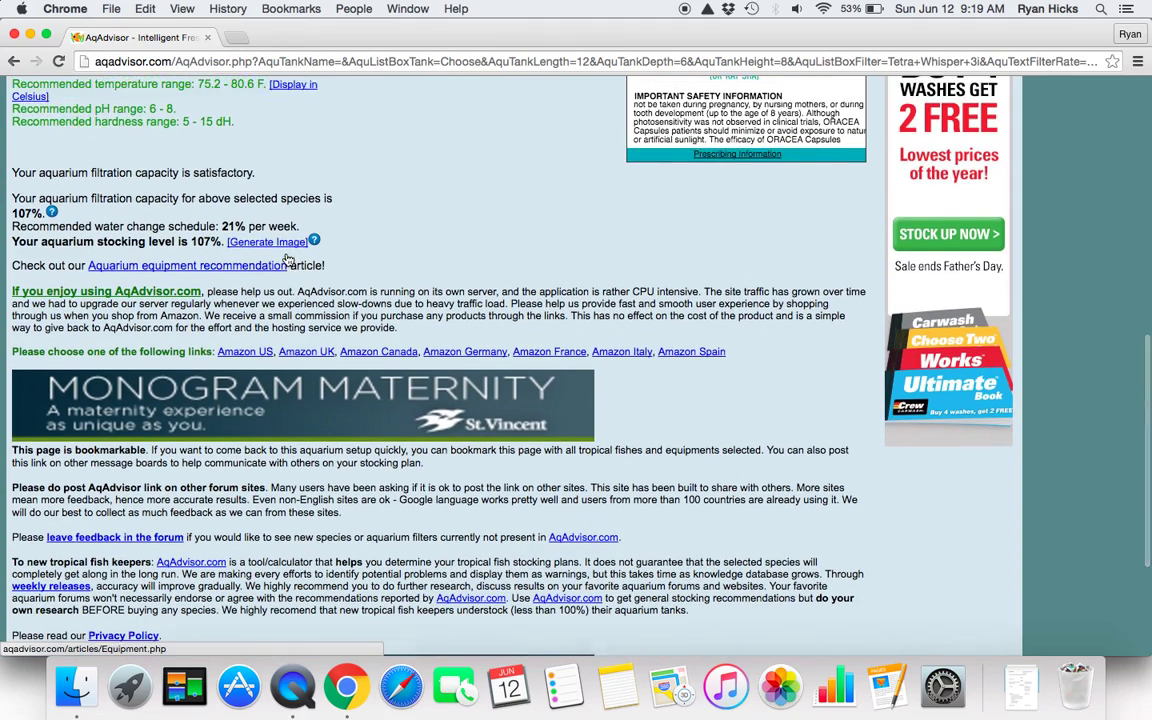
scroll(287, 260, "up", 10)
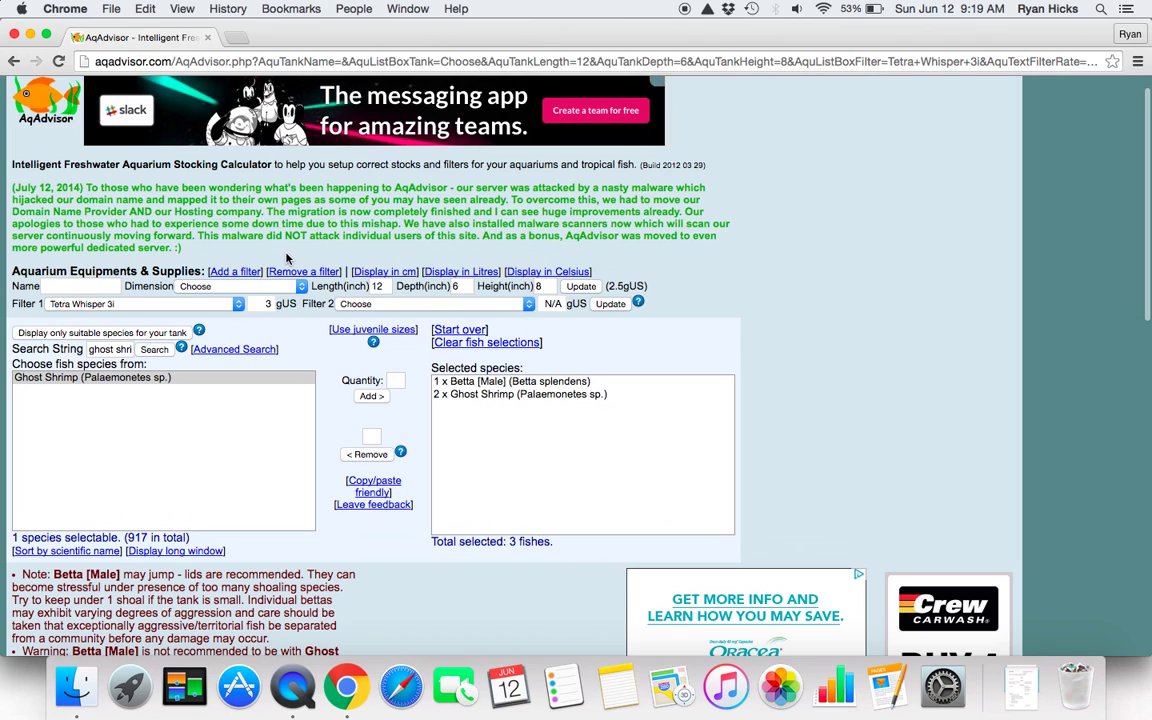
scroll(287, 260, "up", 1)
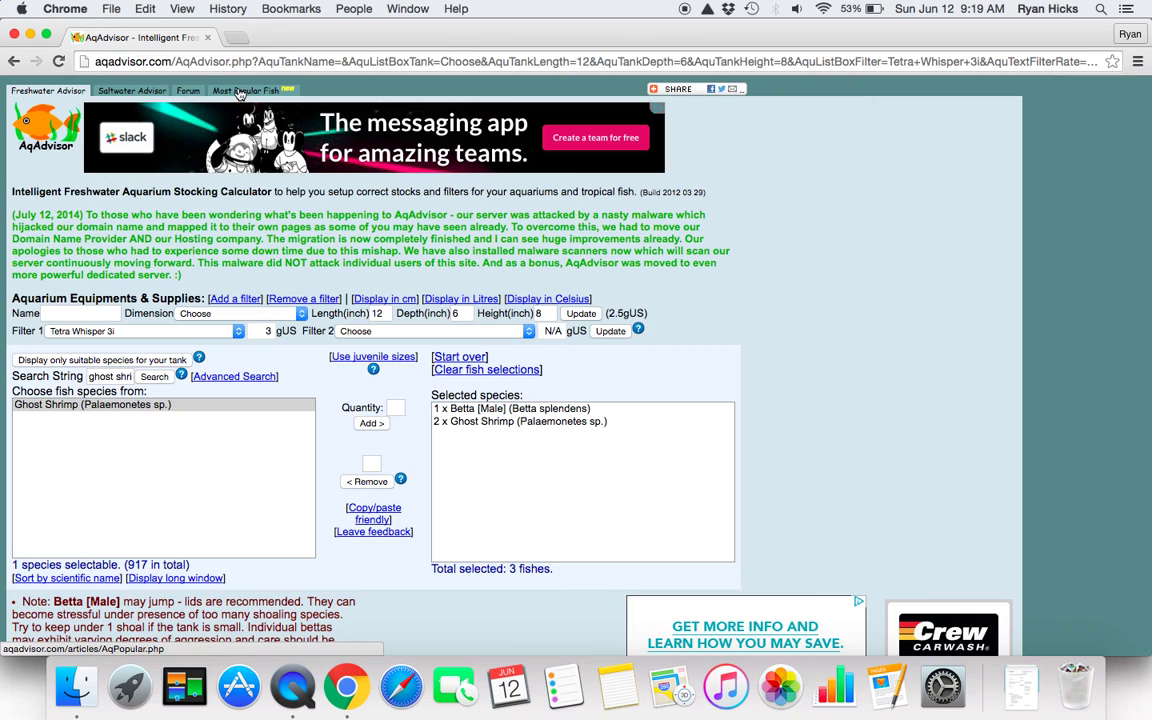
Step: Open the Most Popular Species ranking for 2016 Jun
left_click(240, 92)
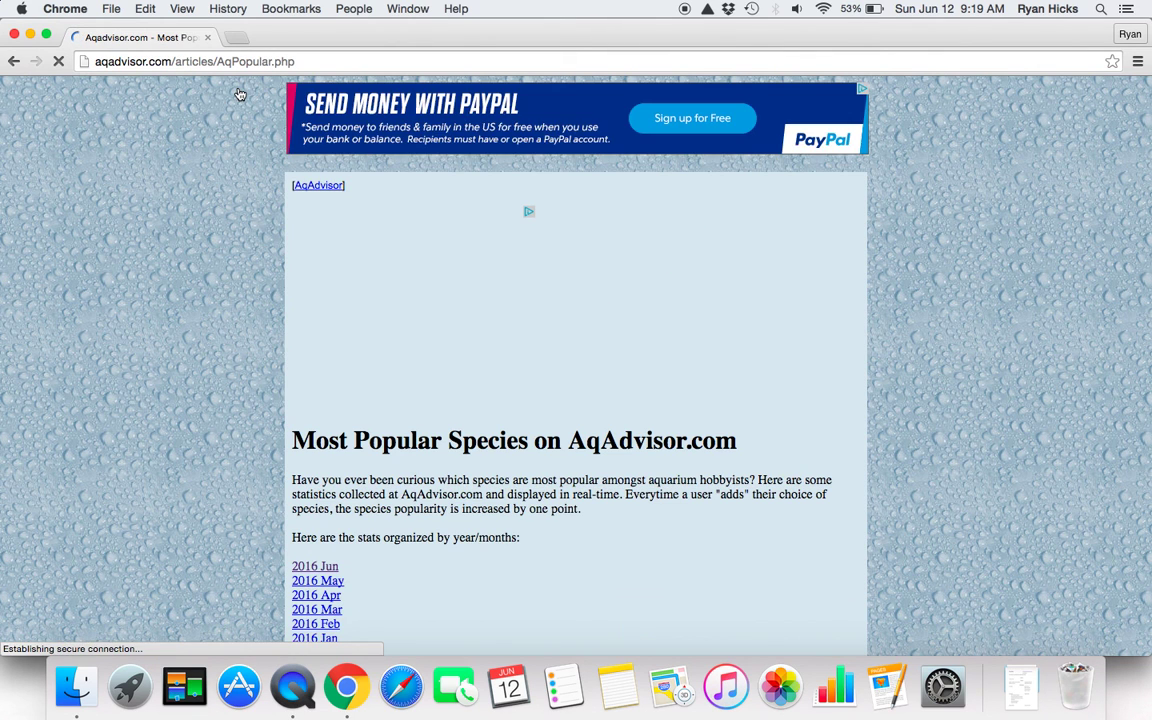
scroll(335, 250, "down", 5)
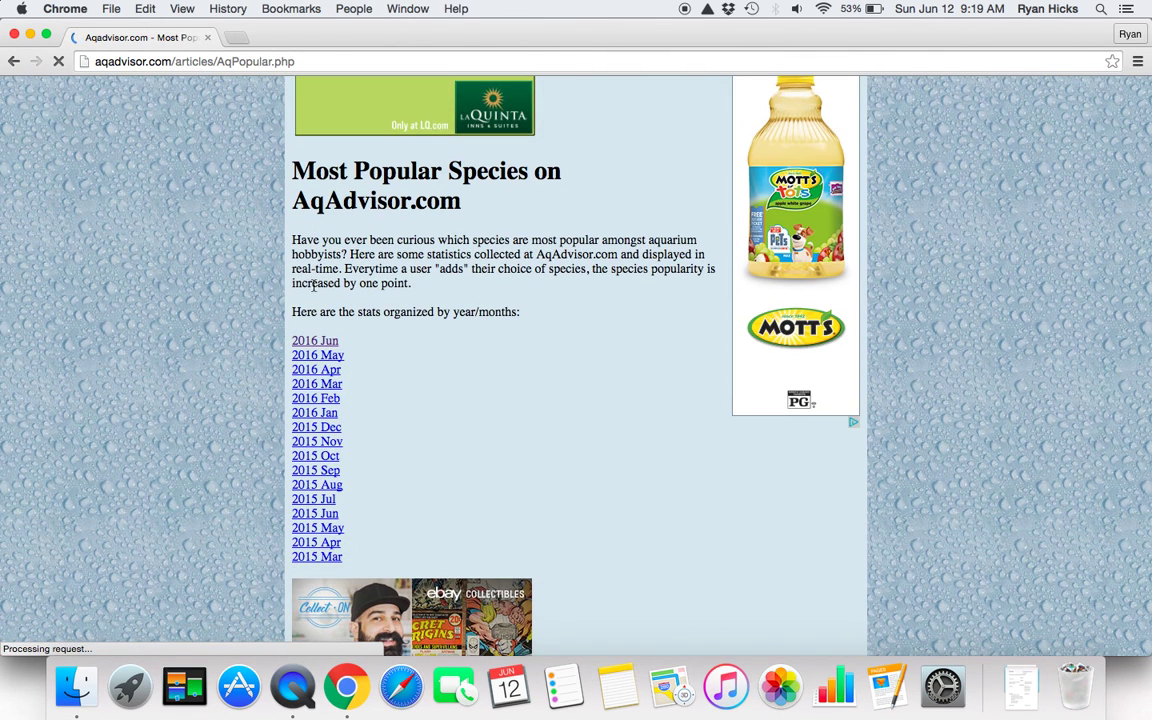
left_click(316, 340)
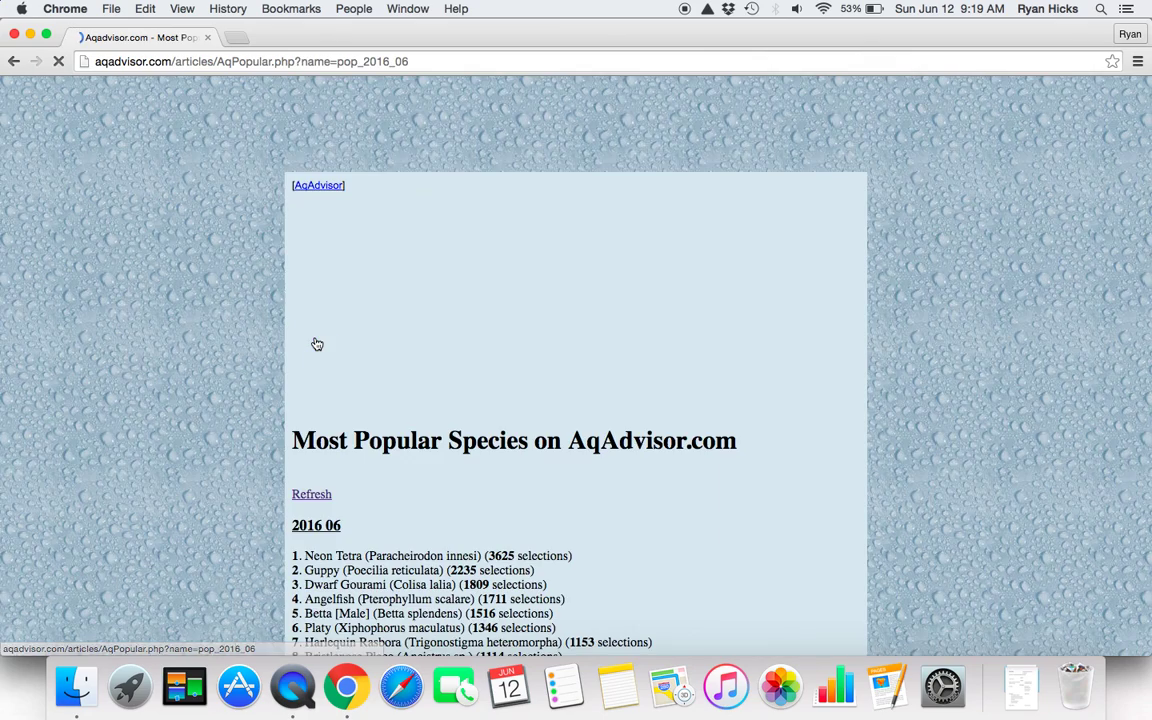
Step: Highlight Neon Tetra (1st), Betta [Male] (5th) and Ghost Shrimp (19th) in the ranking
scroll(317, 344, "down", 5)
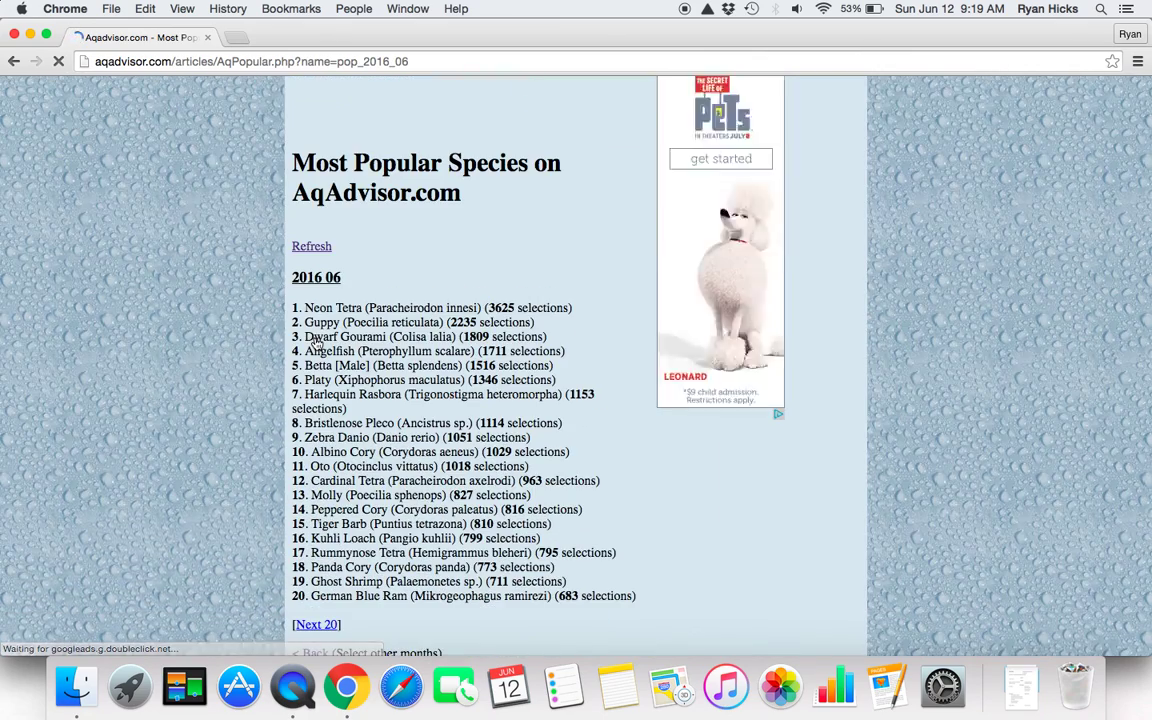
scroll(315, 343, "down", 1)
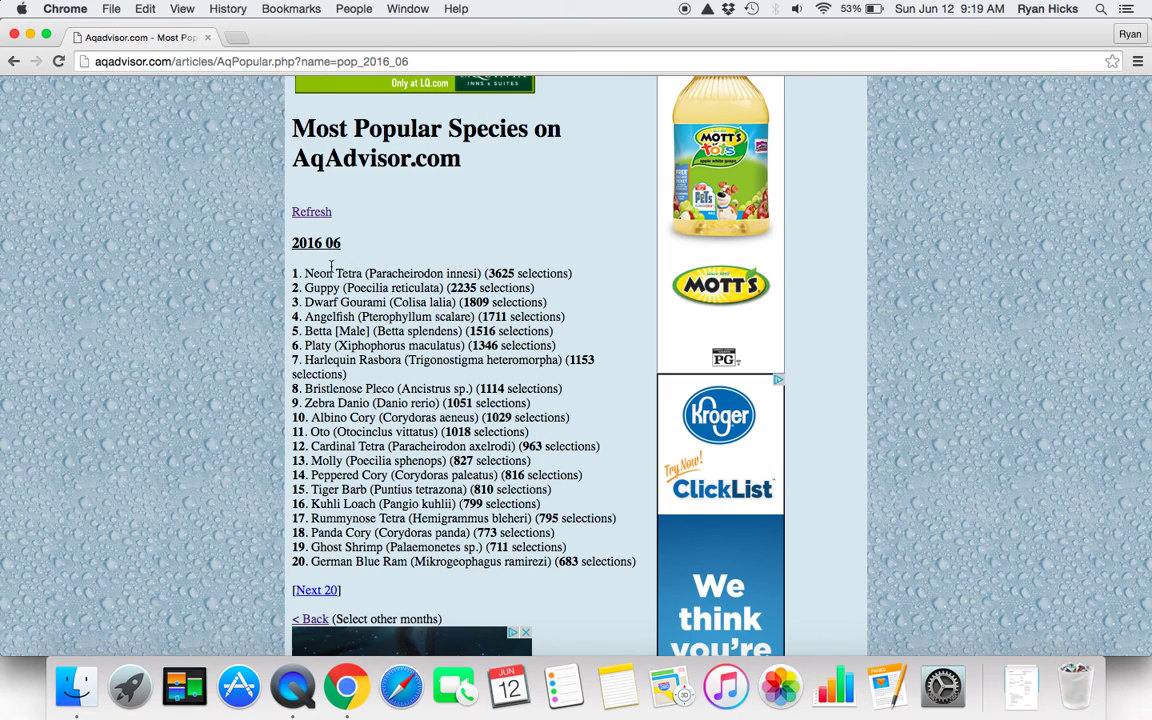
left_click_drag(304, 273, 378, 272)
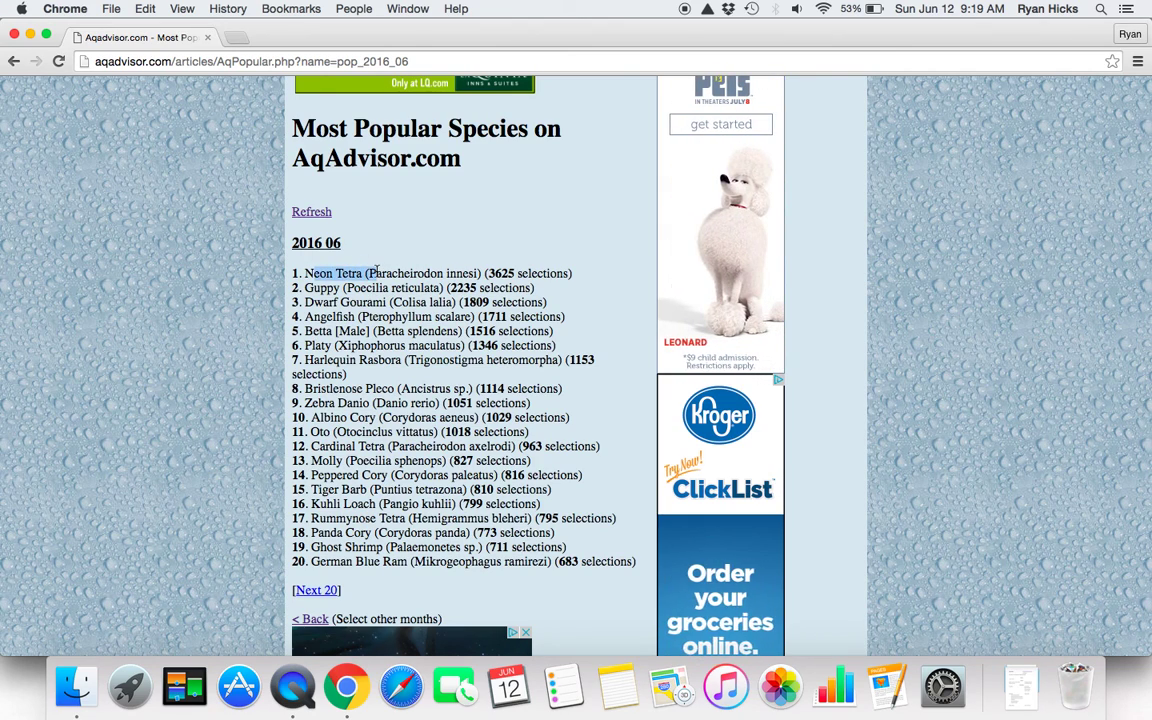
left_click_drag(304, 331, 370, 331)
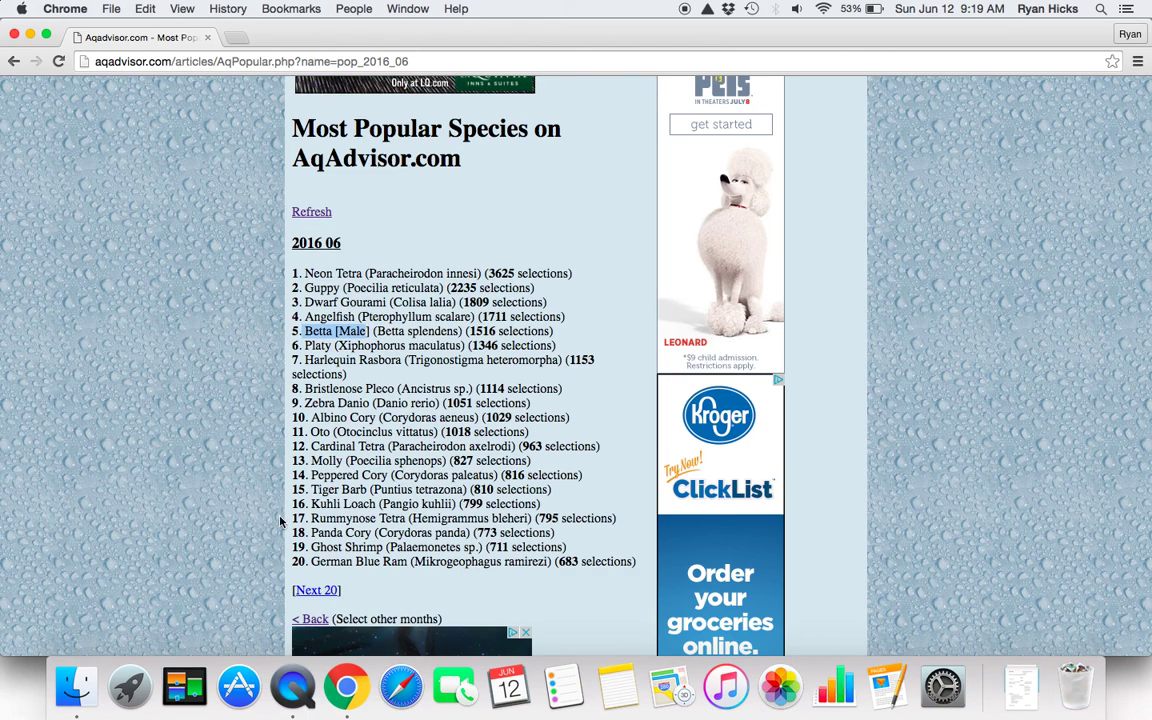
left_click_drag(313, 547, 381, 547)
scroll(183, 527, "down", 5)
scroll(183, 527, "up", 10)
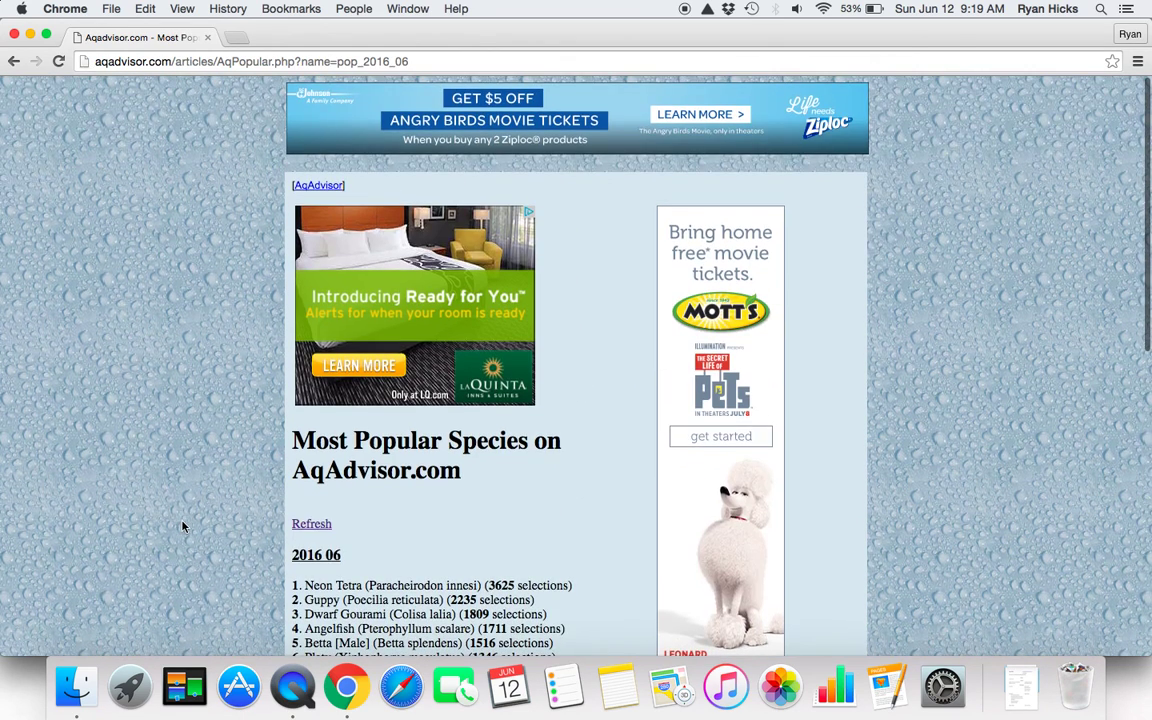